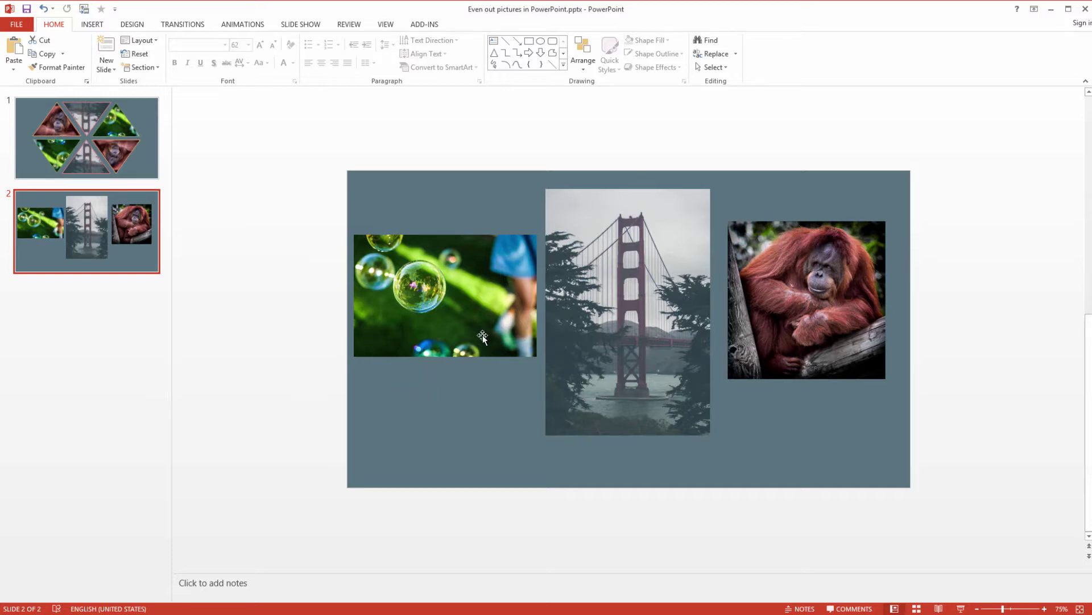
Step: Raise the bubbles photo slightly, undo a trial resize of the bridge photo, and compare with slide 1
left_click_drag(486, 333, 482, 308)
left_click(646, 303)
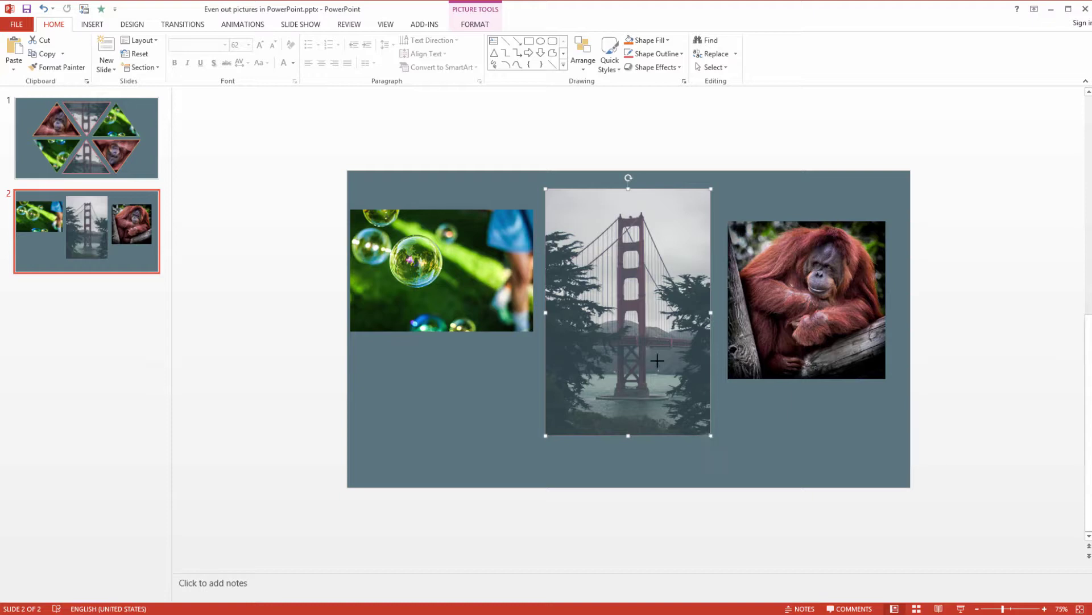
left_click_drag(711, 436, 654, 351)
left_click_drag(629, 318, 651, 329)
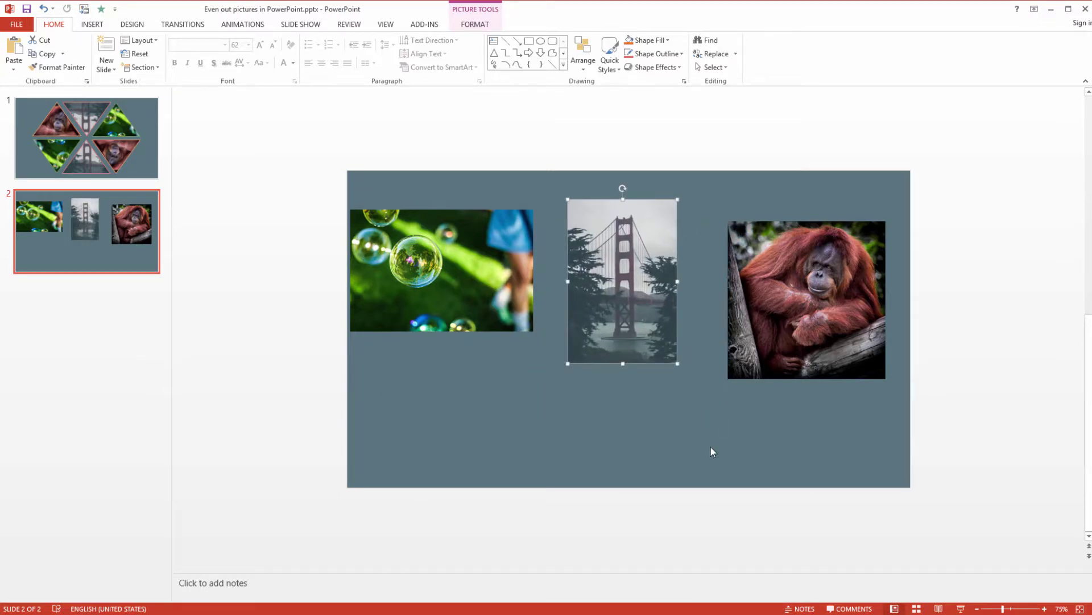
key("ctrl+z")
key("ctrl+z")
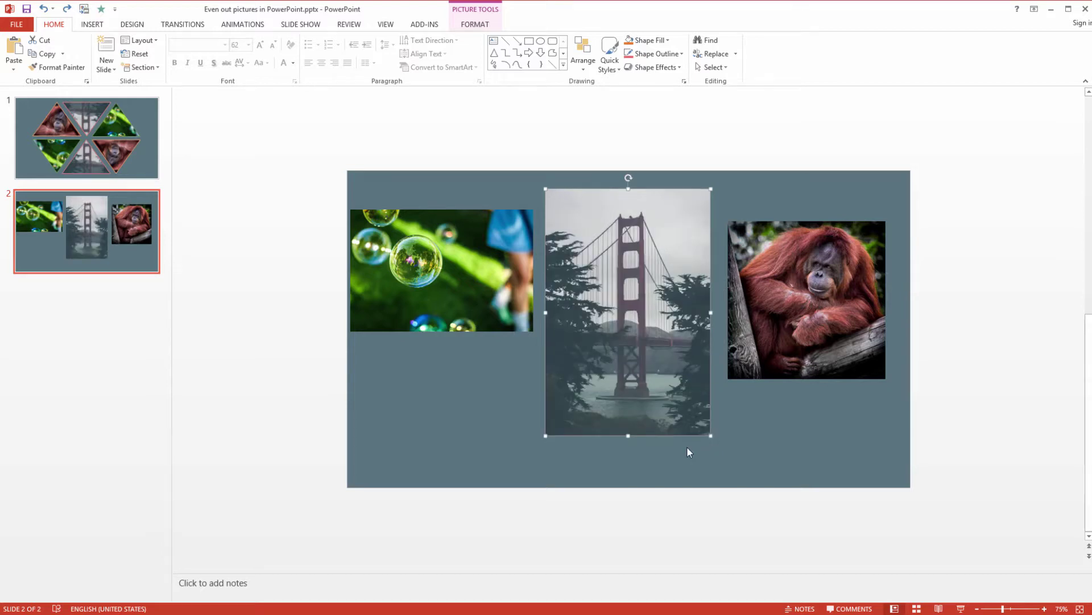
left_click(22, 125)
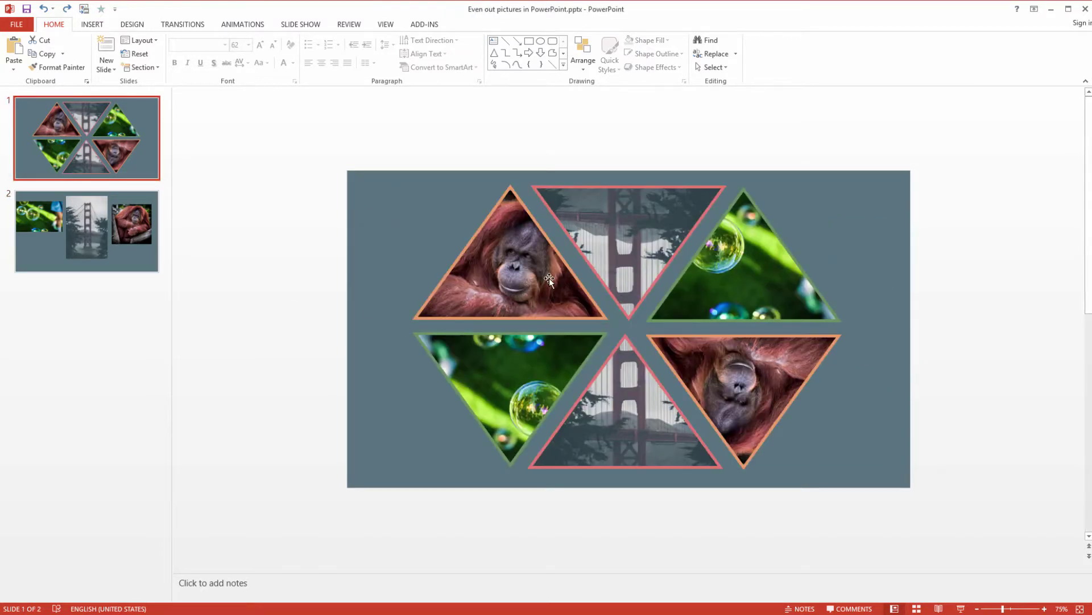
left_click(62, 227)
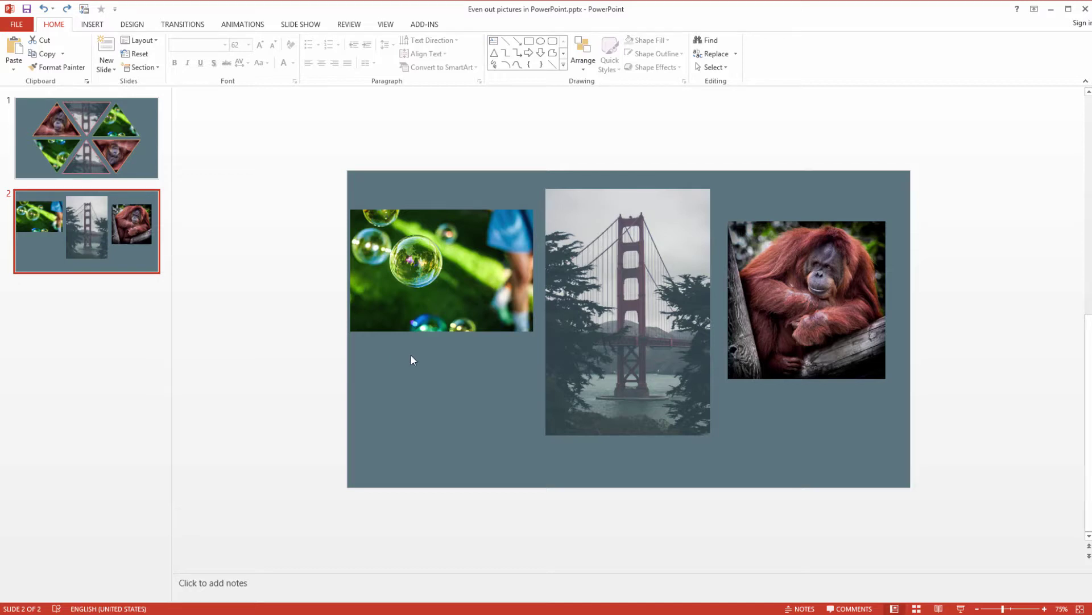
Step: Select the bubbles, bridge and orangutan photos together and show the Picture Layout gallery
left_click(447, 254)
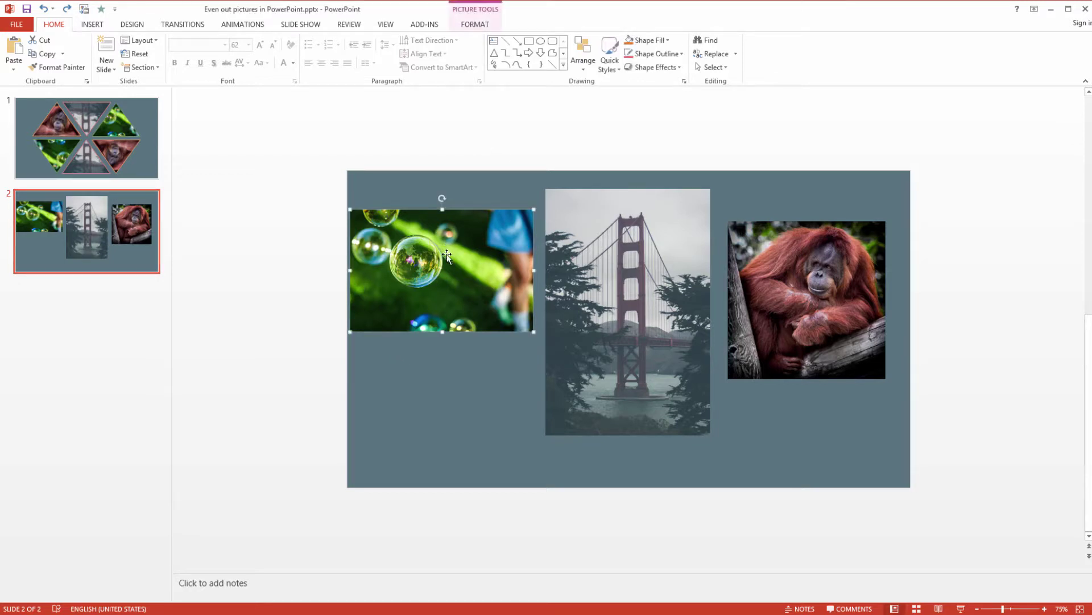
left_click(636, 306, "shift")
left_click(757, 245, "shift")
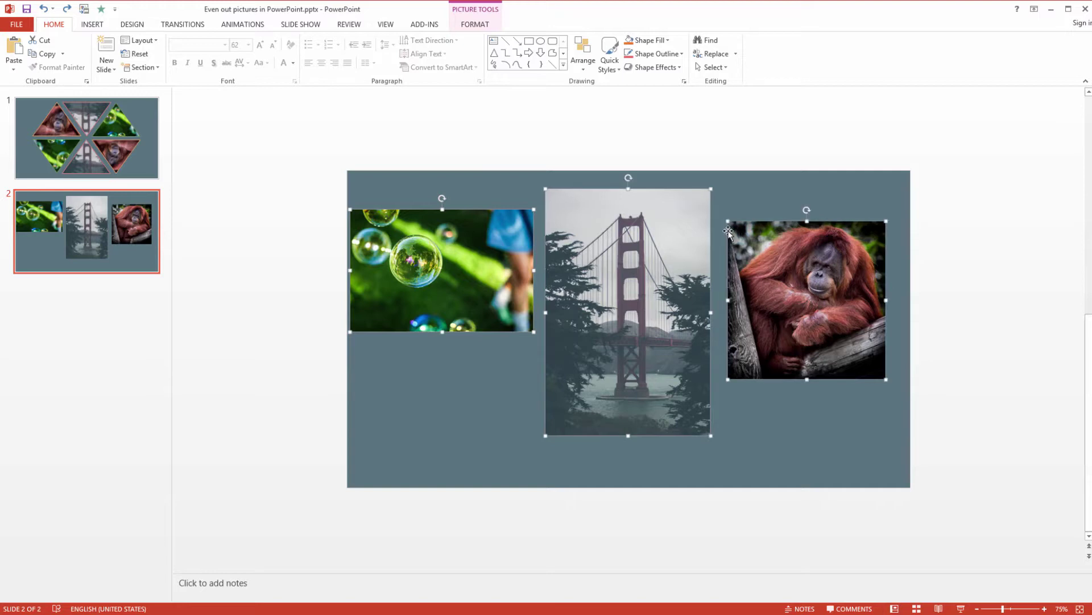
left_click(483, 25)
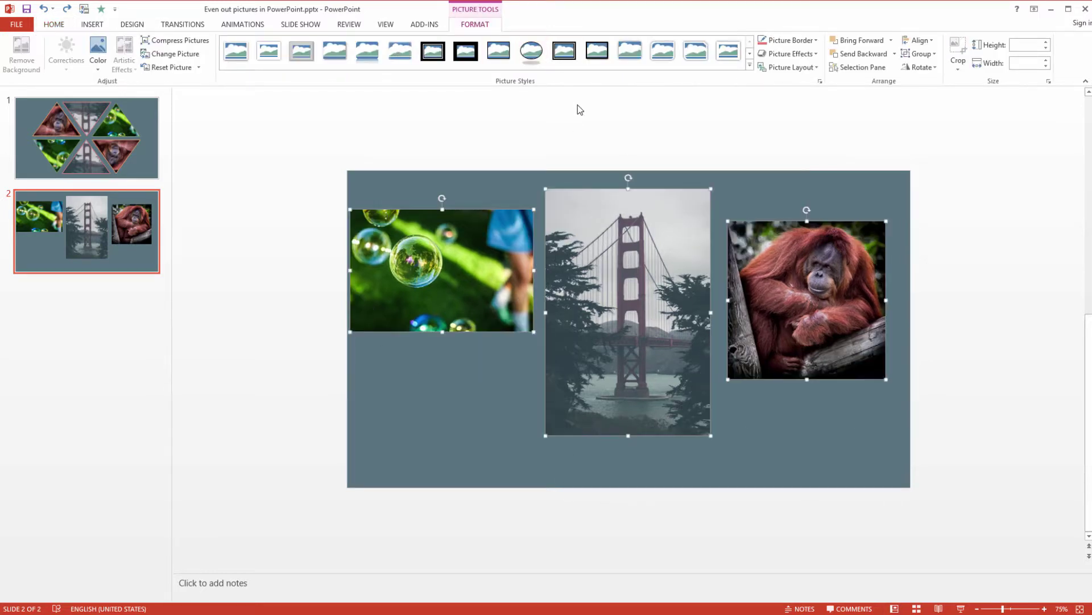
left_click(788, 67)
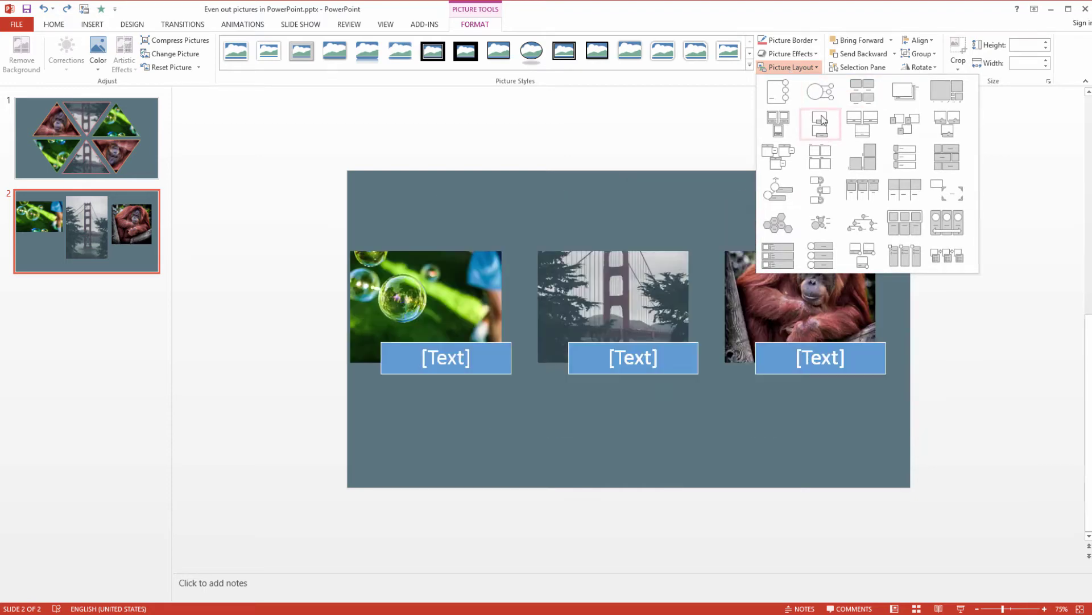
key("Escape")
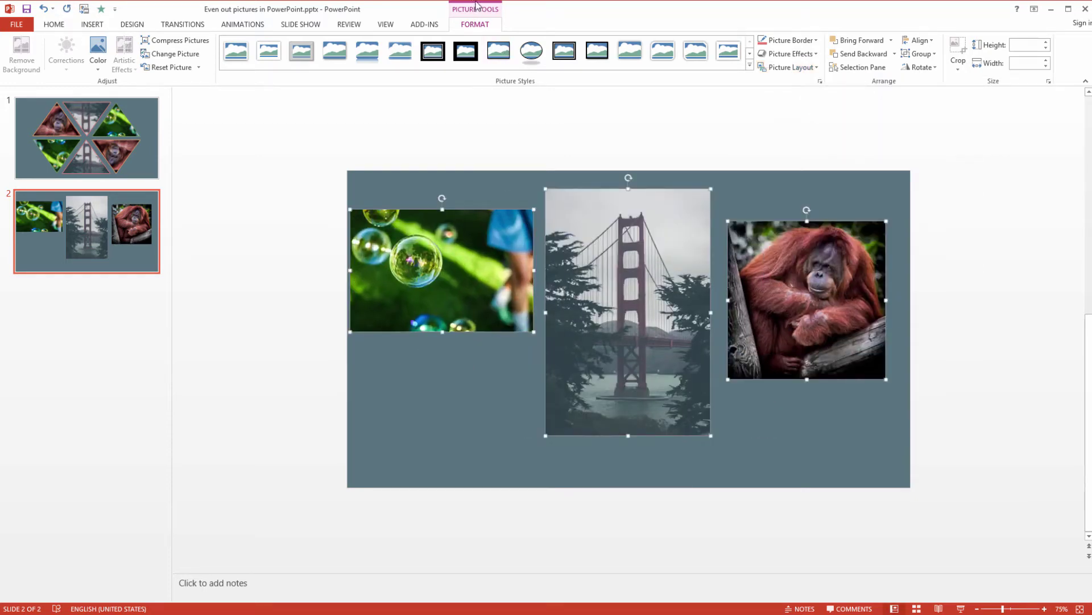
left_click(803, 70)
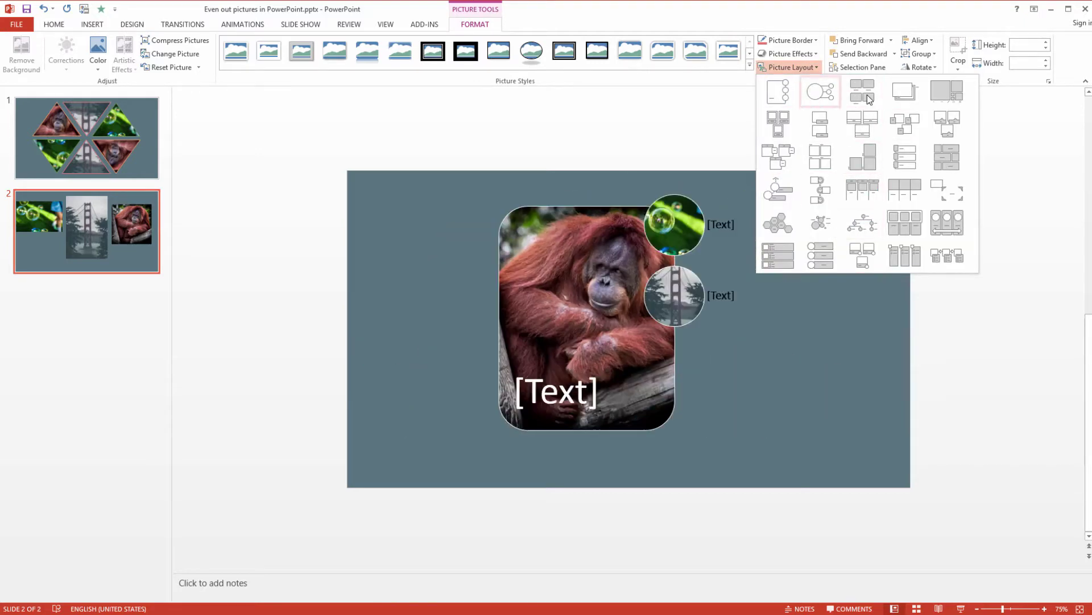
Step: Apply the Picture Caption List layout to the three photos
left_click(869, 94)
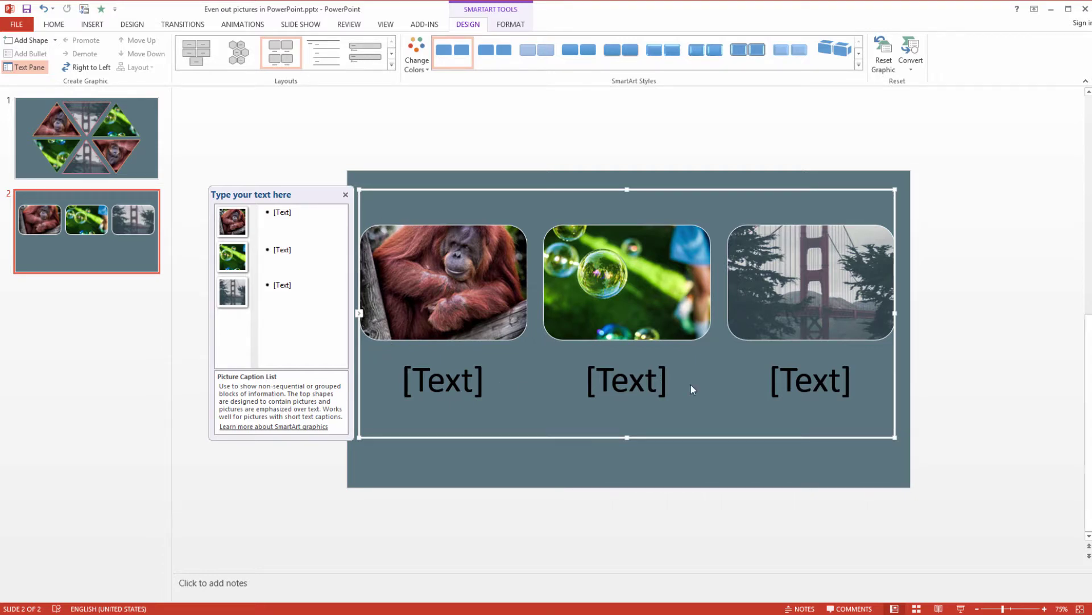
left_click(446, 382)
left_click(783, 371)
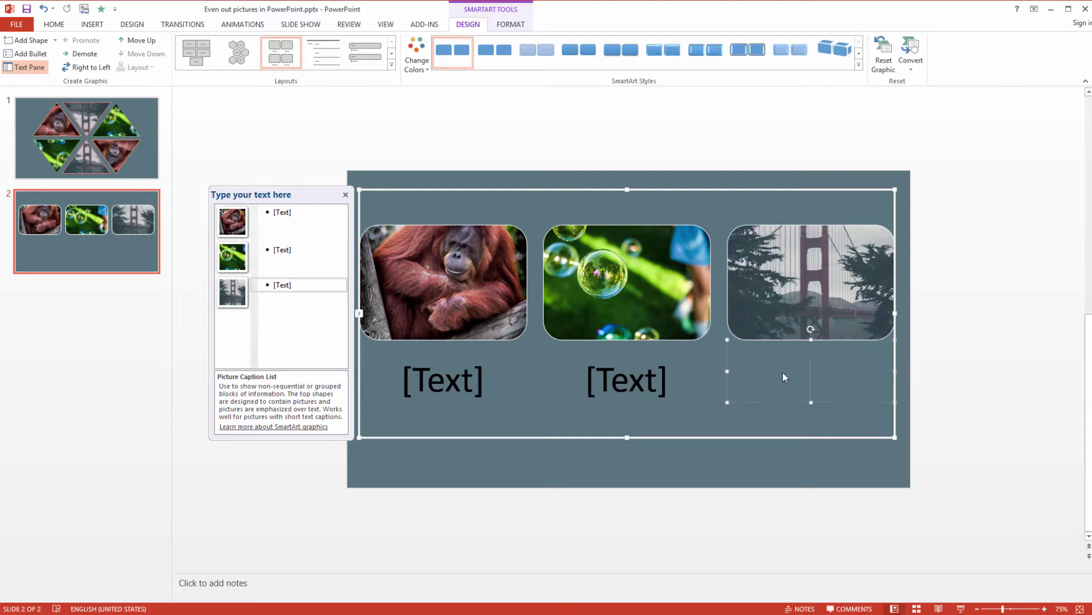
Step: Convert the SmartArt graphic into ordinary shapes
right_click(681, 188)
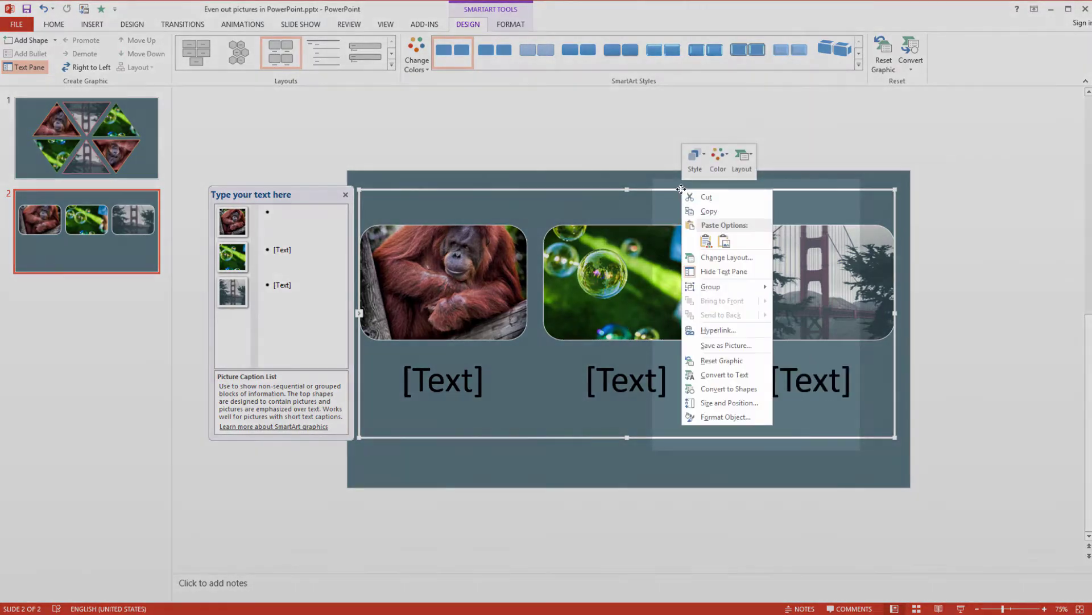
mouse_move(719, 286)
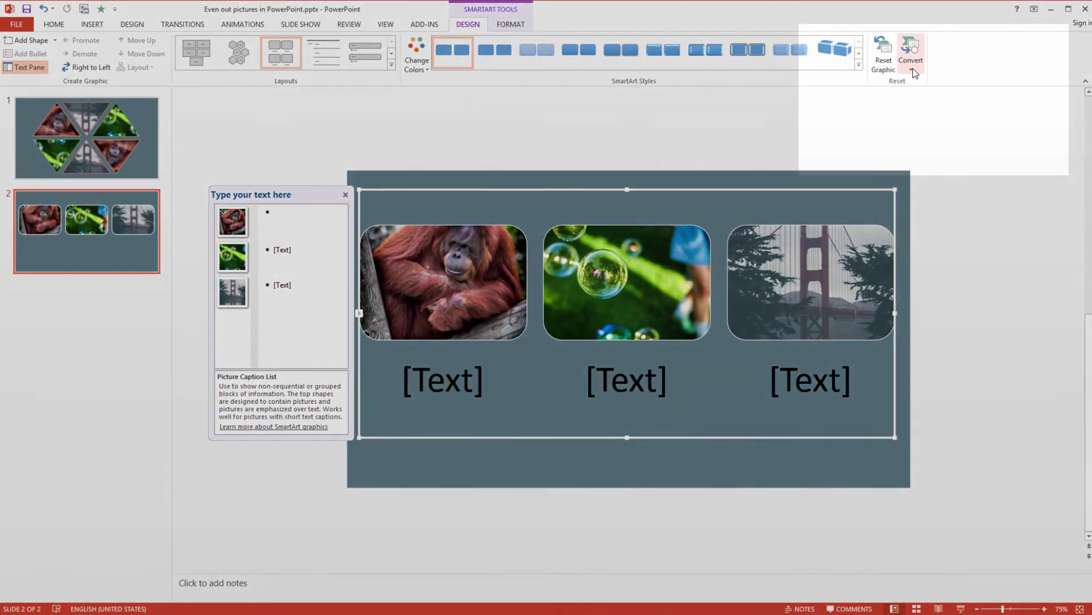
left_click(913, 71)
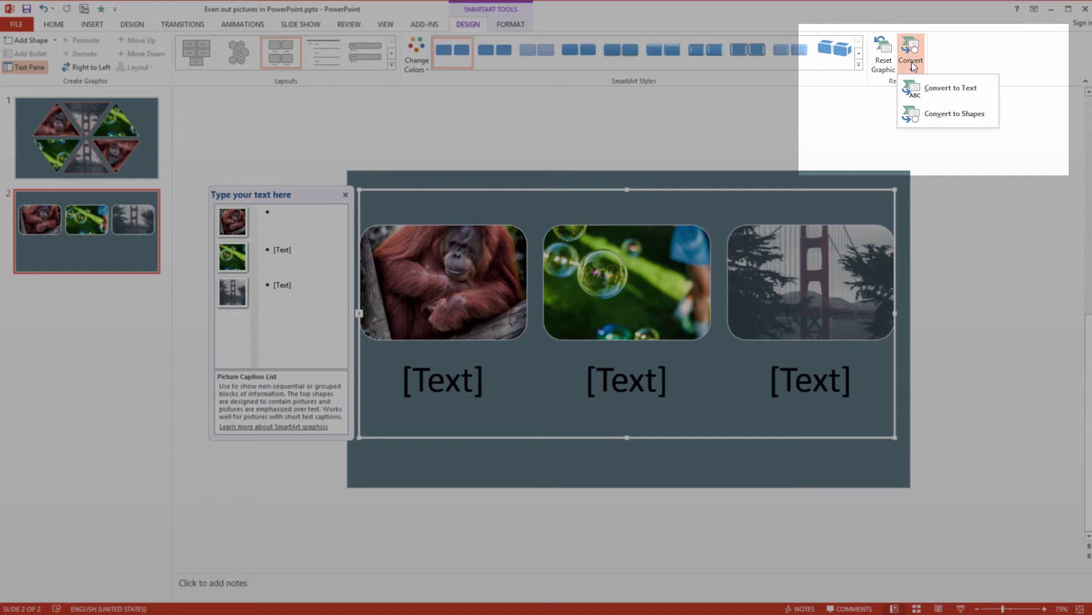
left_click(954, 117)
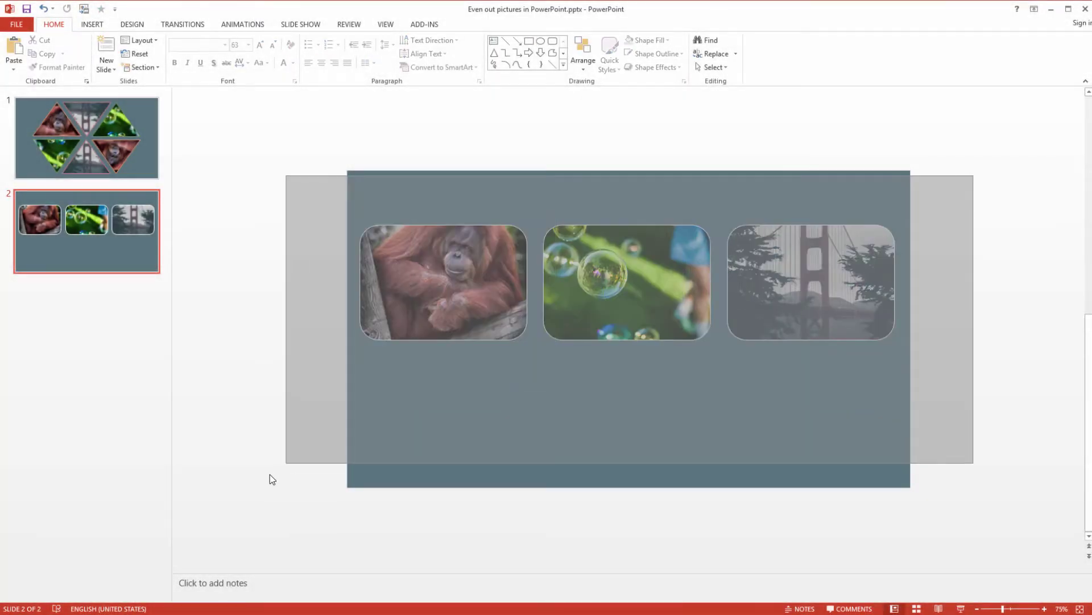
Step: Ungroup the converted graphic into separate photos and caption boxes
left_click(397, 271)
left_click(430, 378)
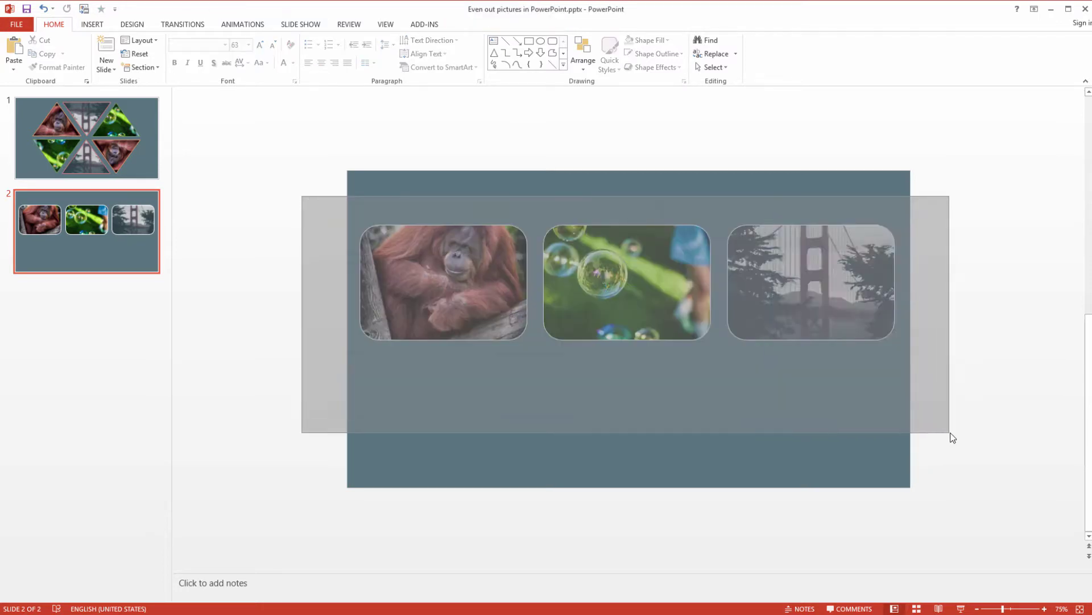
left_click(499, 288)
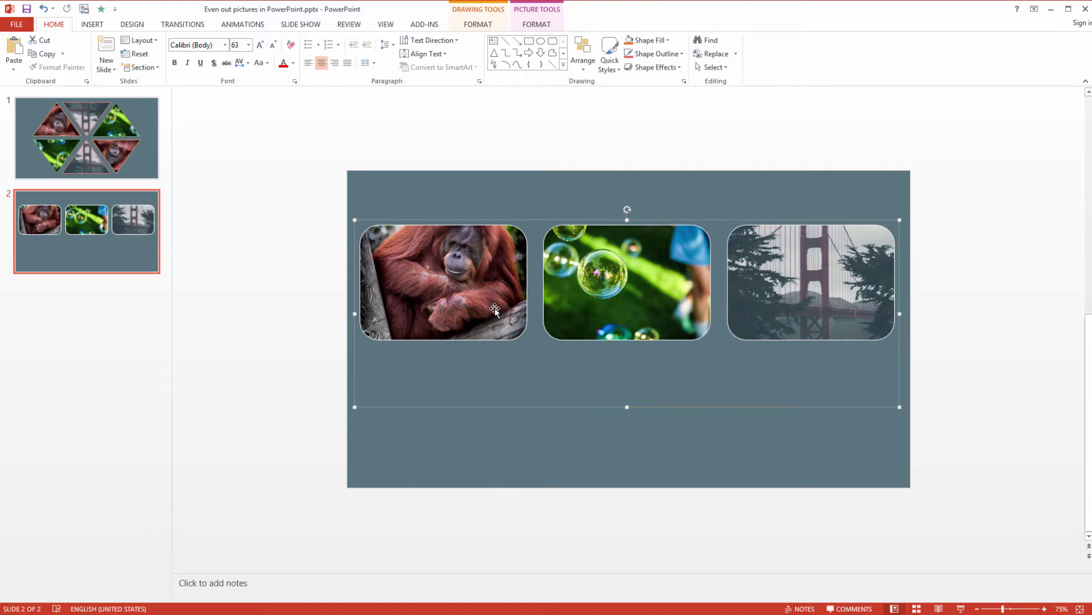
mouse_move(503, 402)
left_mouse_down()
mouse_move(527, 410)
mouse_move(509, 408)
left_mouse_up()
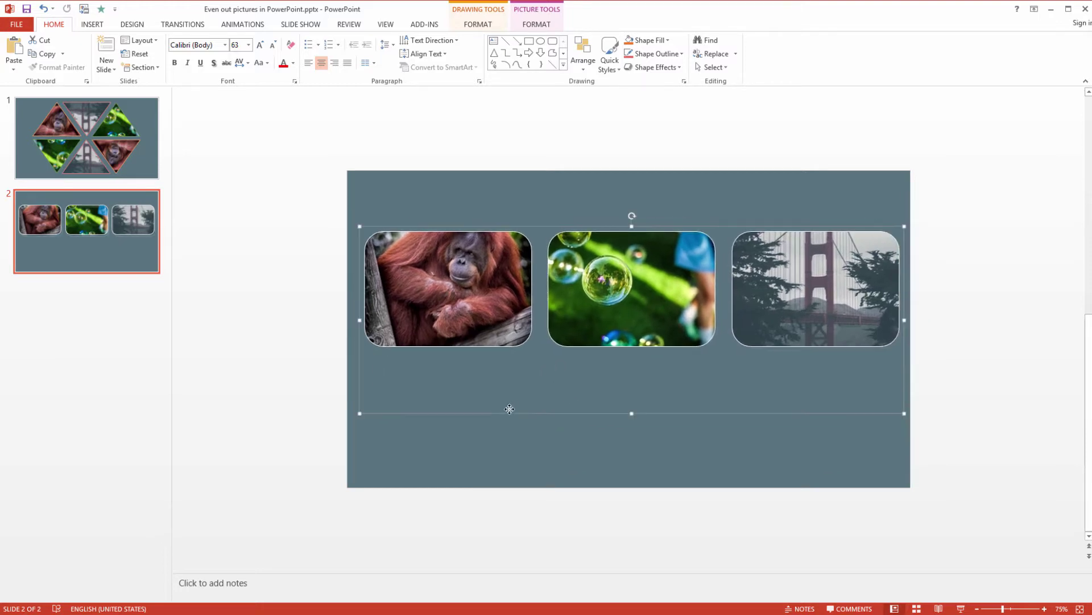
right_click(510, 408)
mouse_move(565, 472)
left_click(623, 503)
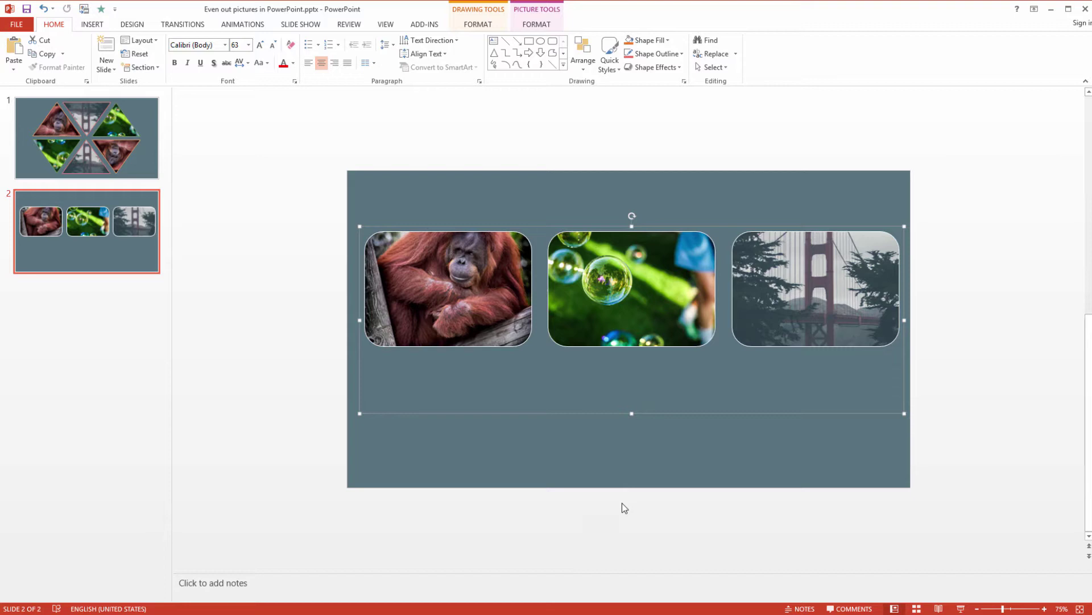
Step: Delete the three empty caption boxes and move the photo row slightly higher
left_click_drag(301, 428, 1007, 323)
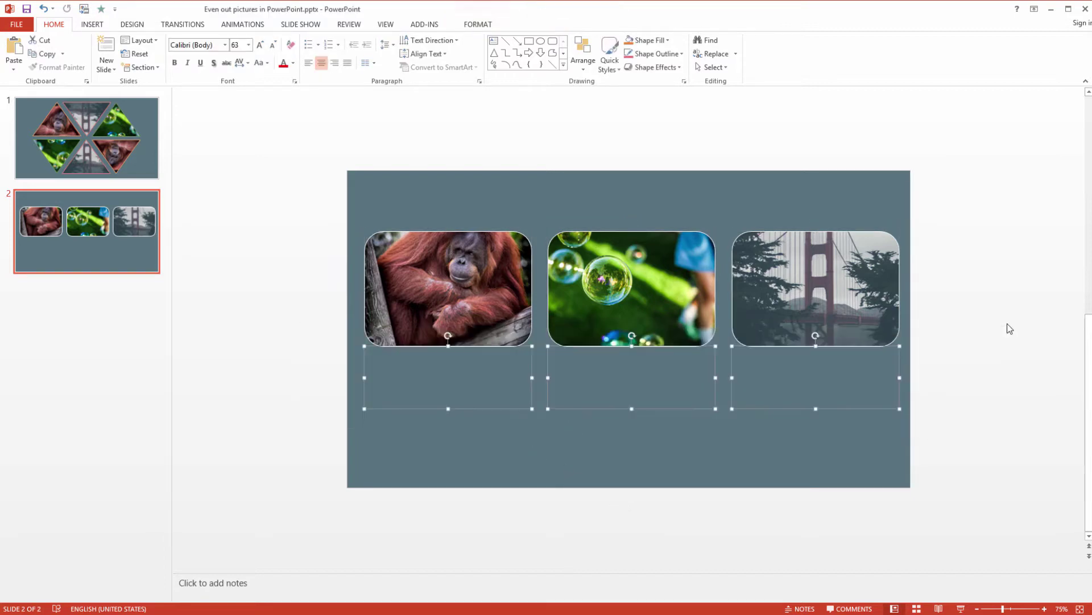
key("Delete")
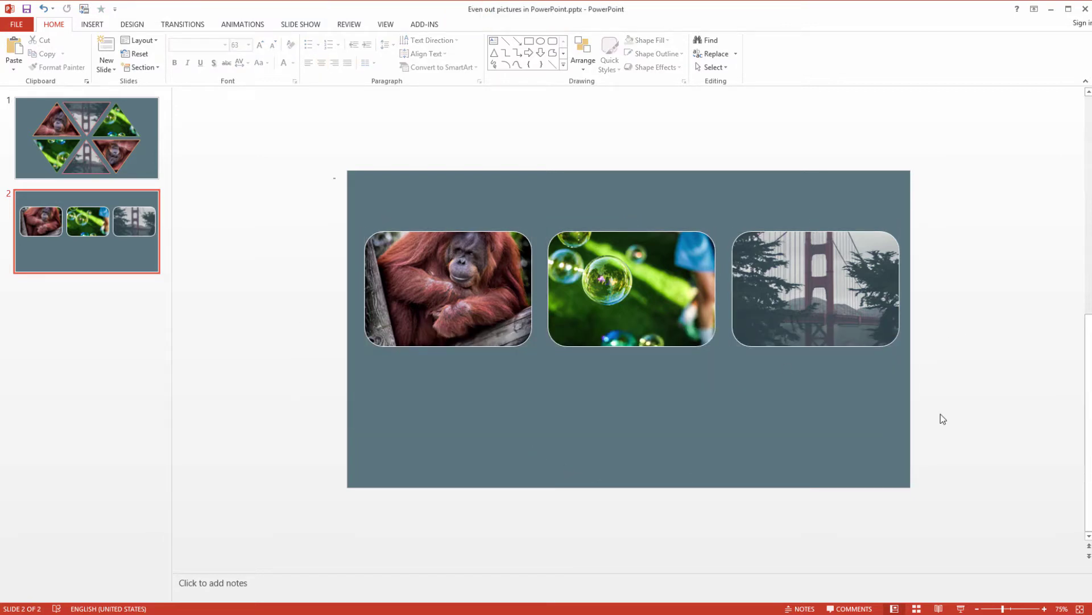
key("ctrl+a")
mouse_move(674, 300)
left_mouse_down()
mouse_move(686, 314)
mouse_move(667, 281)
left_mouse_up()
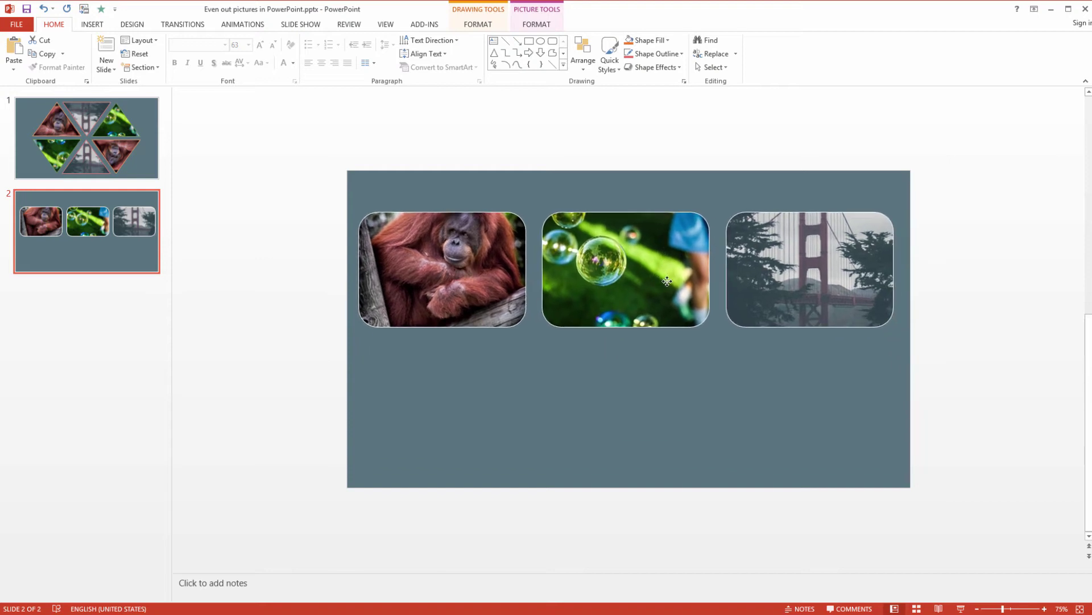
left_click_drag(473, 288, 475, 303)
left_click(458, 373)
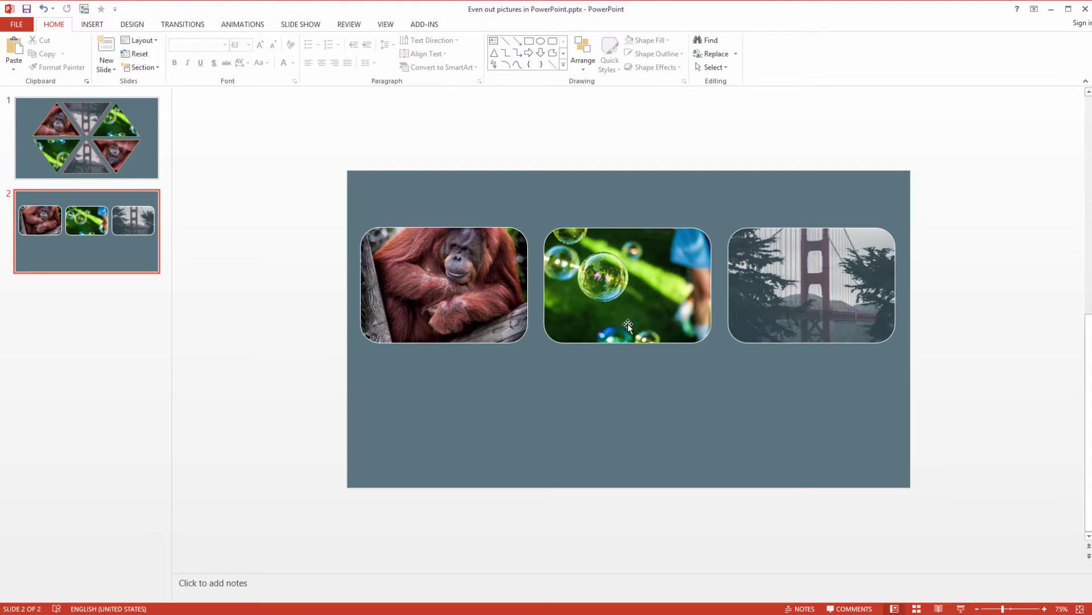
Step: Recrop the bubbles photo by repositioning the image inside its rounded frame
left_click(629, 276)
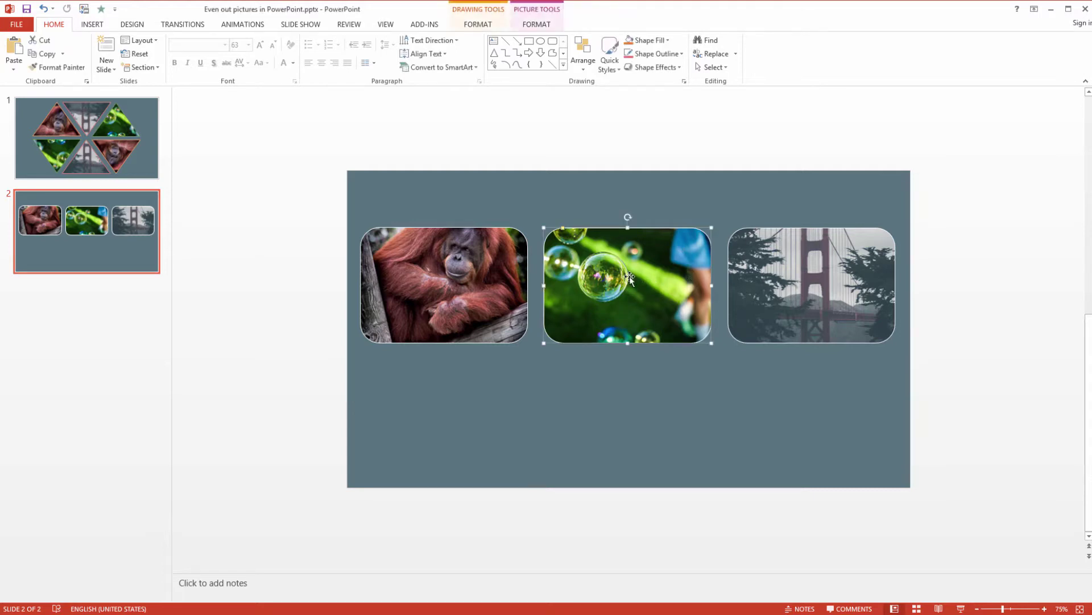
left_click(537, 27)
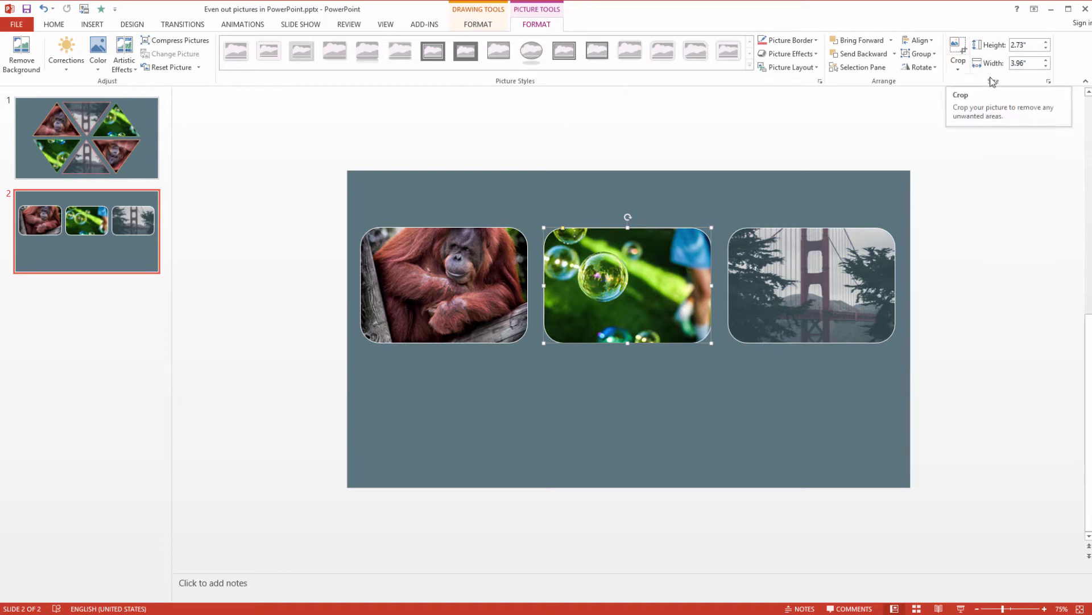
left_click(959, 47)
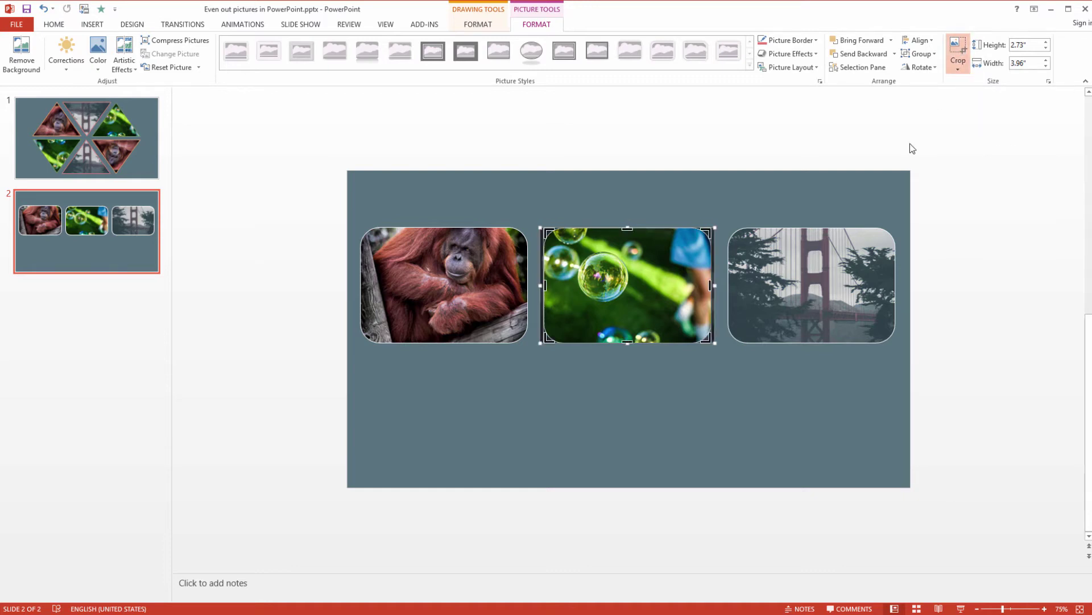
left_click_drag(646, 316, 835, 395)
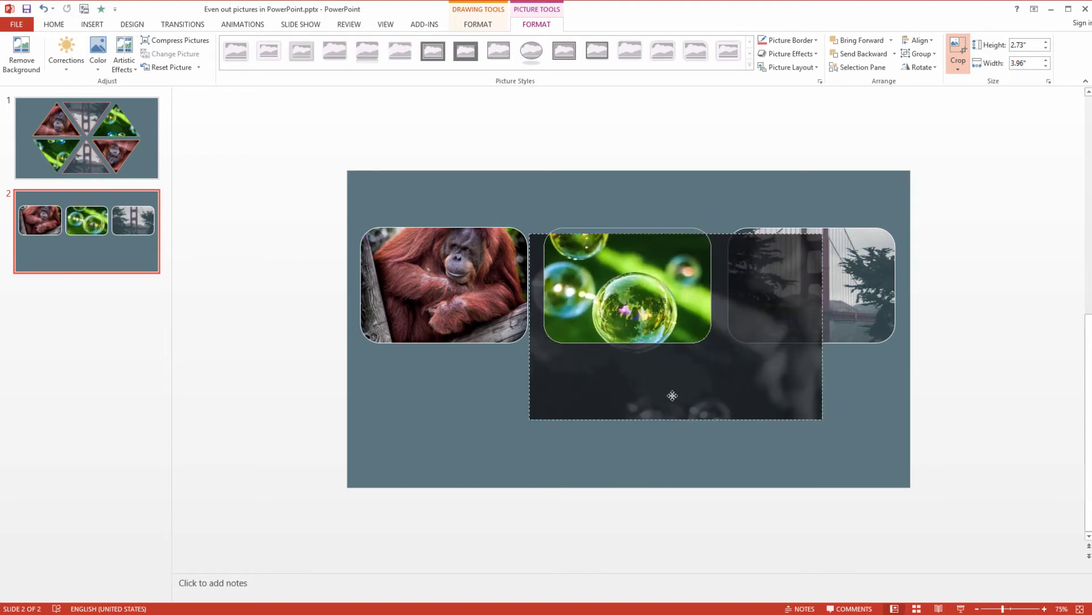
mouse_move(704, 372)
left_mouse_down()
mouse_move(712, 373)
mouse_move(703, 371)
left_mouse_up()
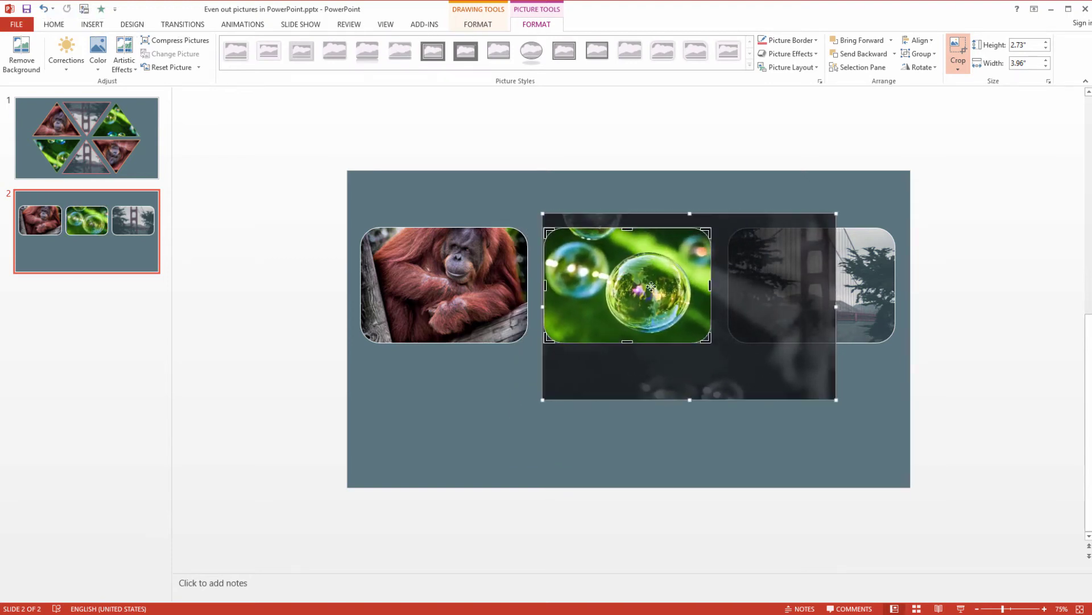
left_click(526, 371)
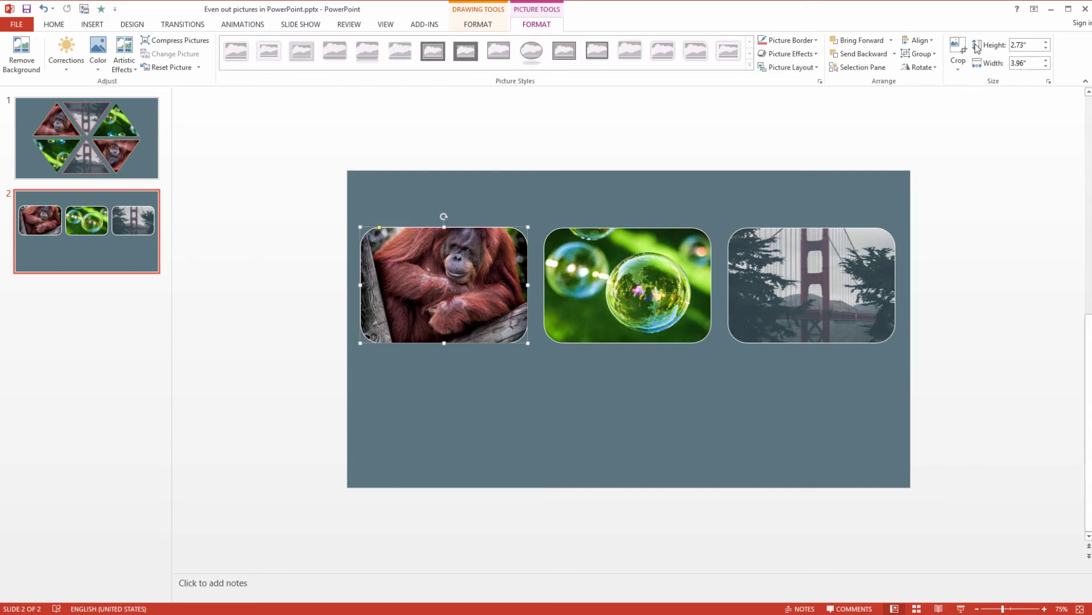
Step: Recrop the orangutan photo, enlarging and shifting it so the face fills the frame
left_click(958, 47)
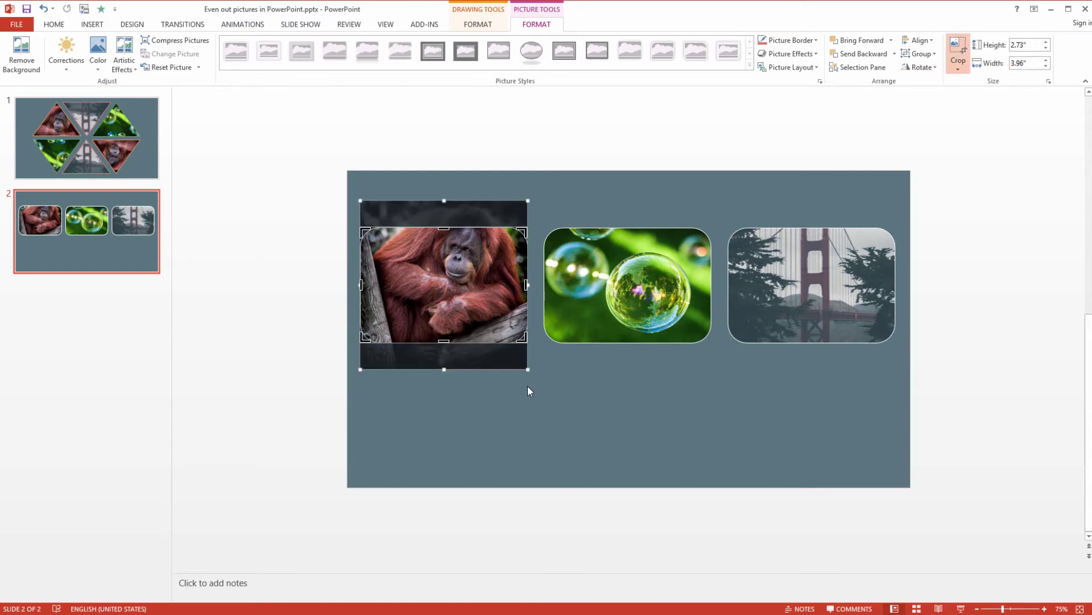
left_click_drag(526, 370, 662, 450)
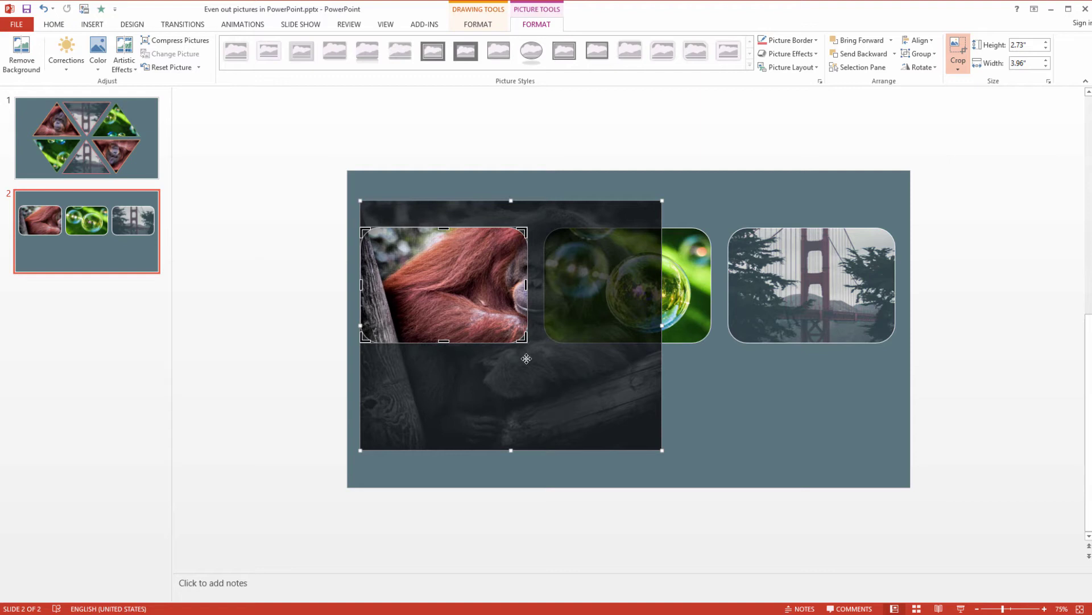
key("ctrl+z")
left_click_drag(526, 370, 652, 494)
left_click_drag(475, 297, 384, 294)
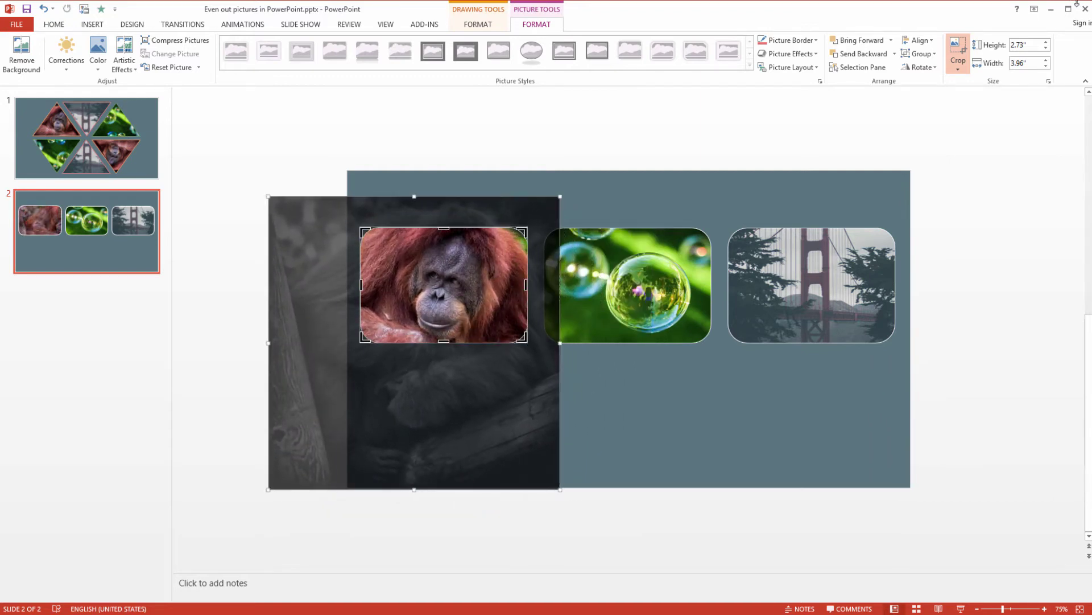
left_click(969, 46)
left_click(914, 159)
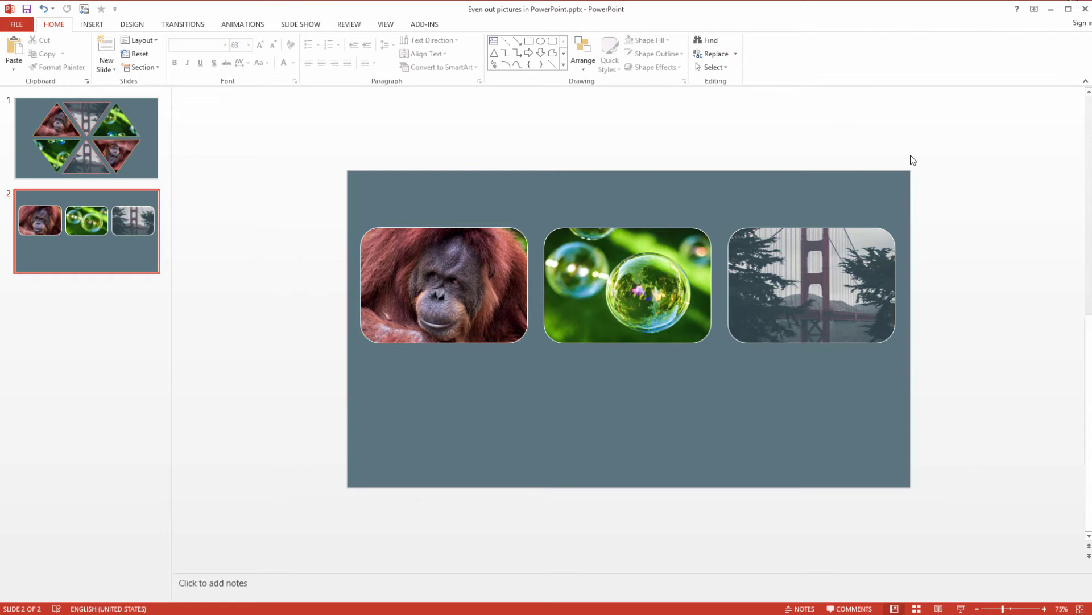
Step: Select all three photos and nudge them slightly down
left_click(489, 272)
left_click(628, 285, "shift")
left_click(811, 284, "shift")
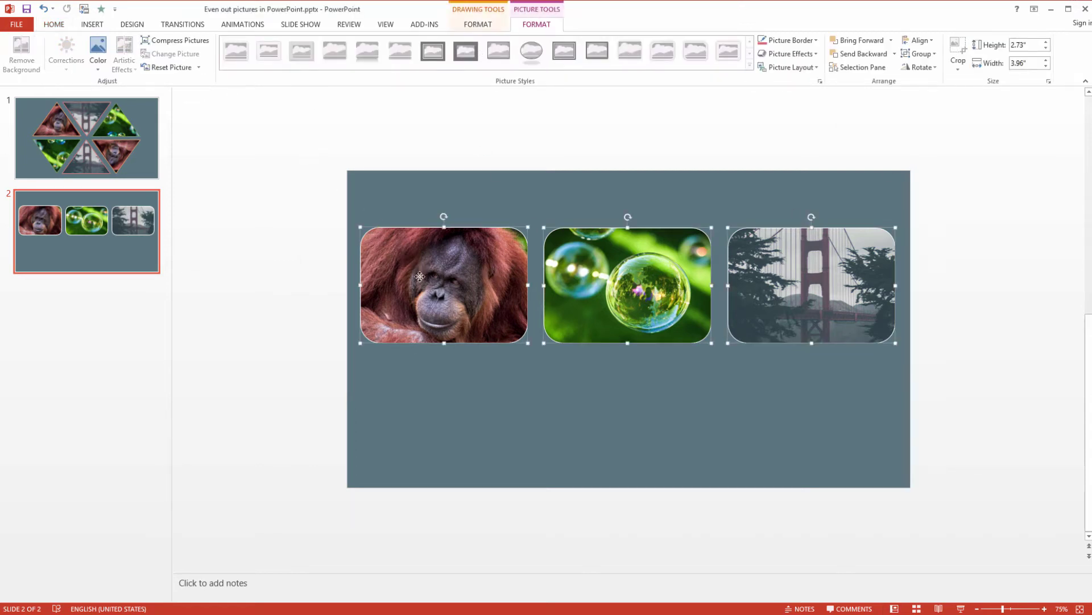
left_click_drag(420, 277, 423, 296)
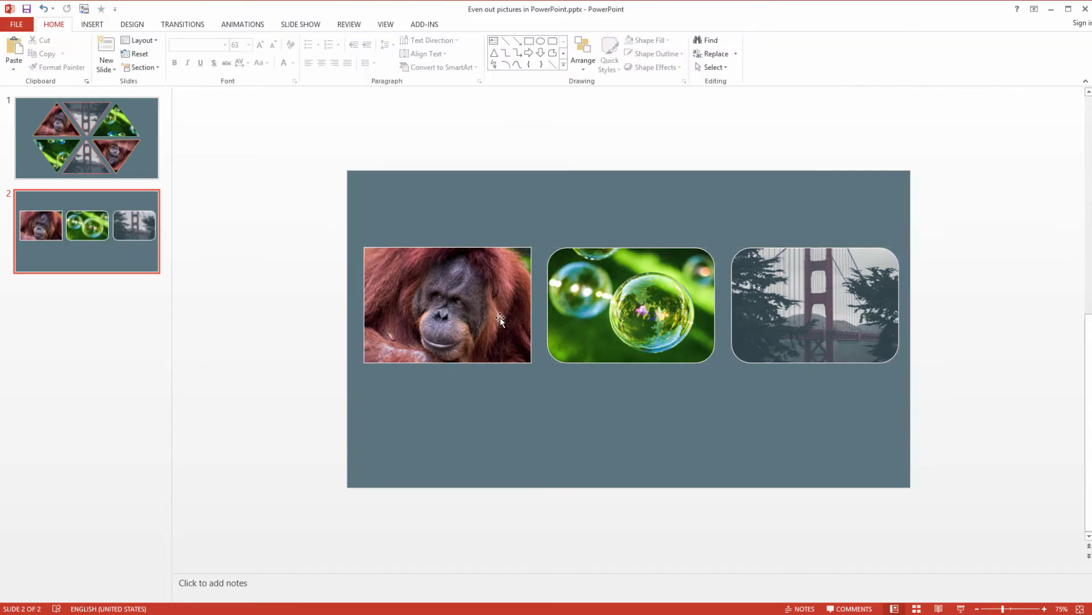
left_click_drag(319, 213, 1074, 490)
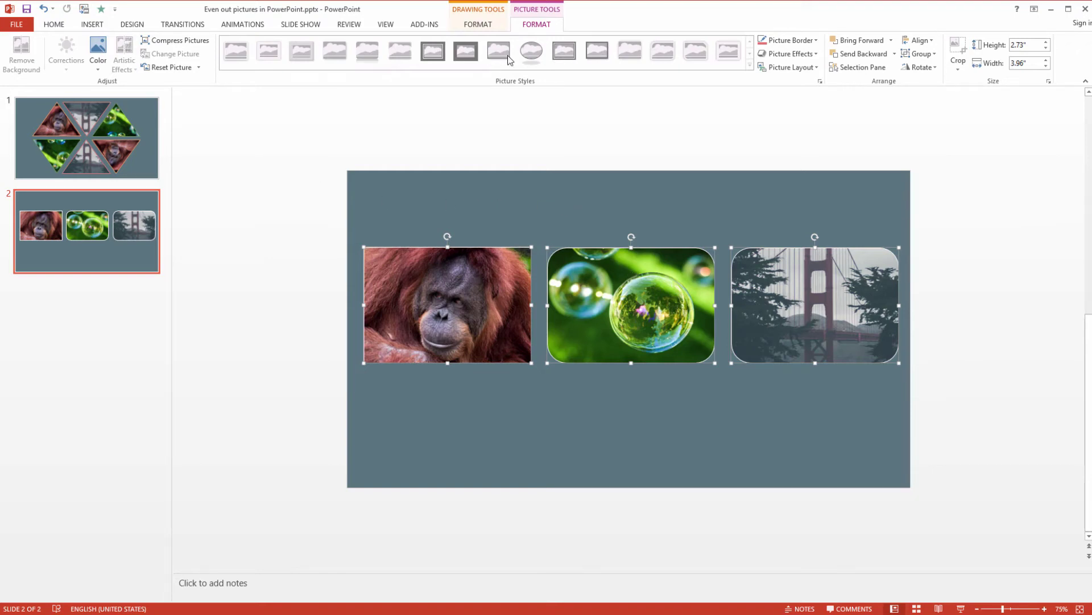
Step: Change all three photos' shape to an Isosceles Triangle
left_click(478, 24)
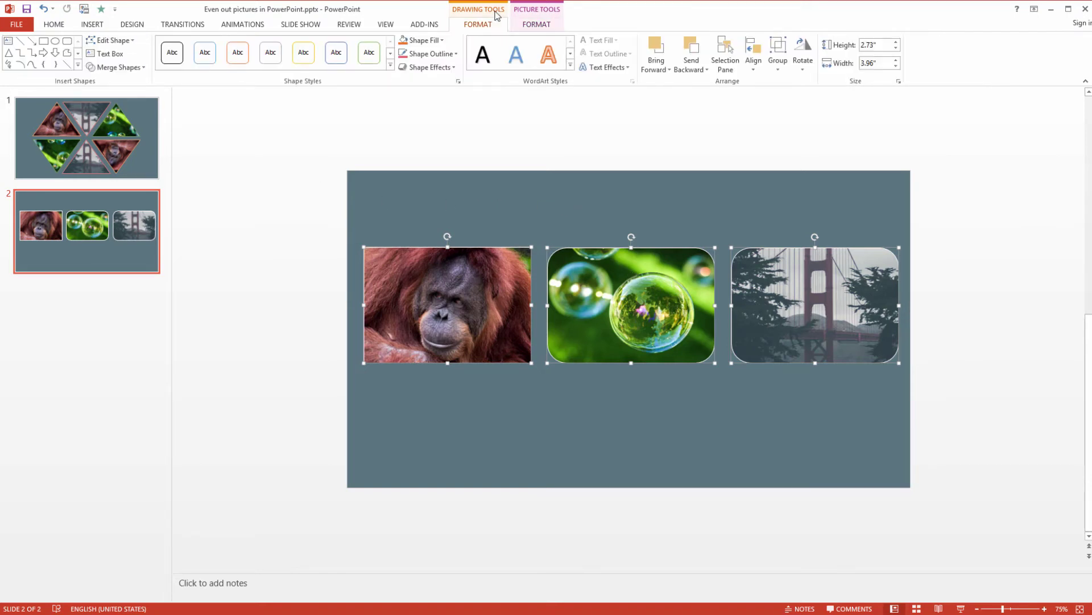
left_click(128, 43)
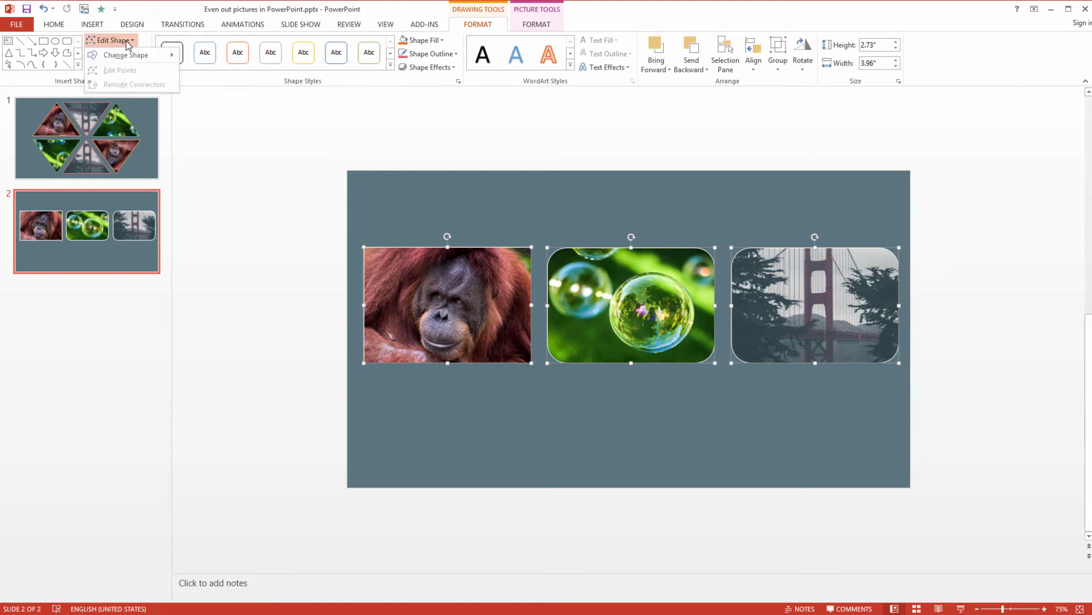
mouse_move(131, 59)
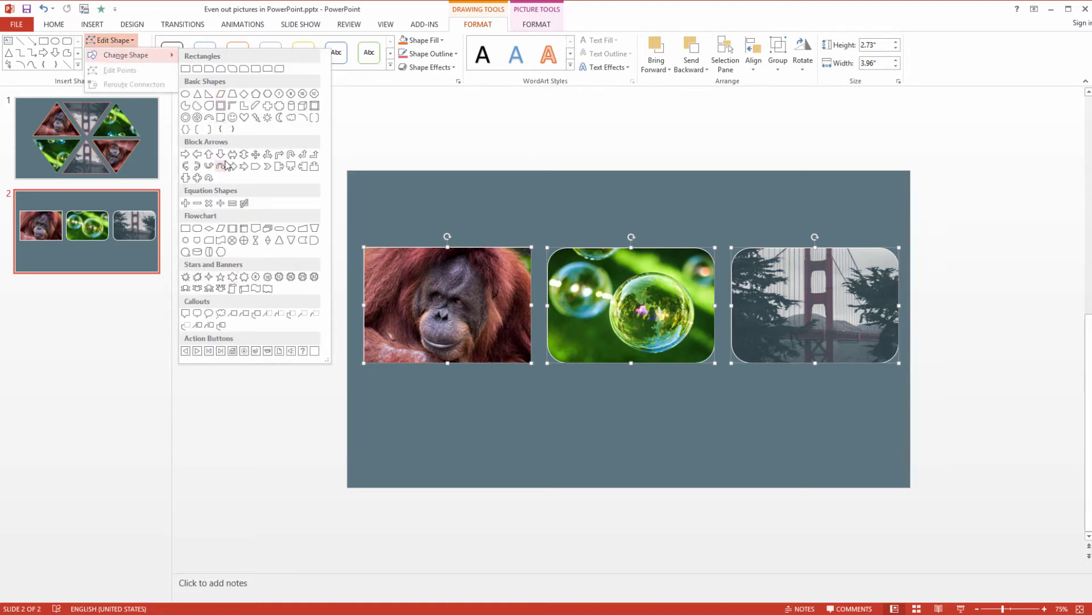
left_click(186, 105)
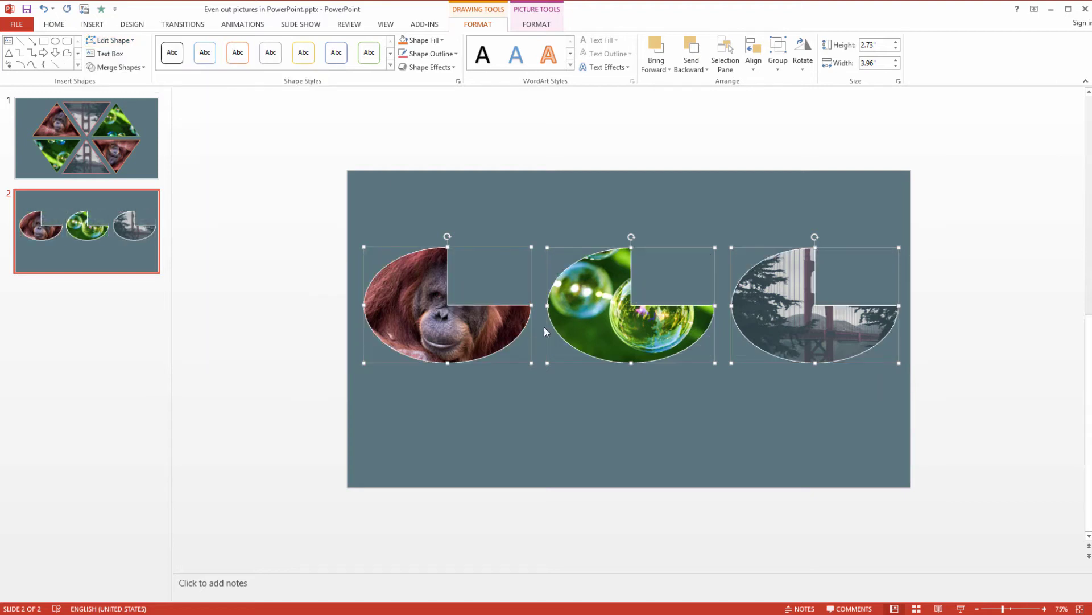
left_click(110, 41)
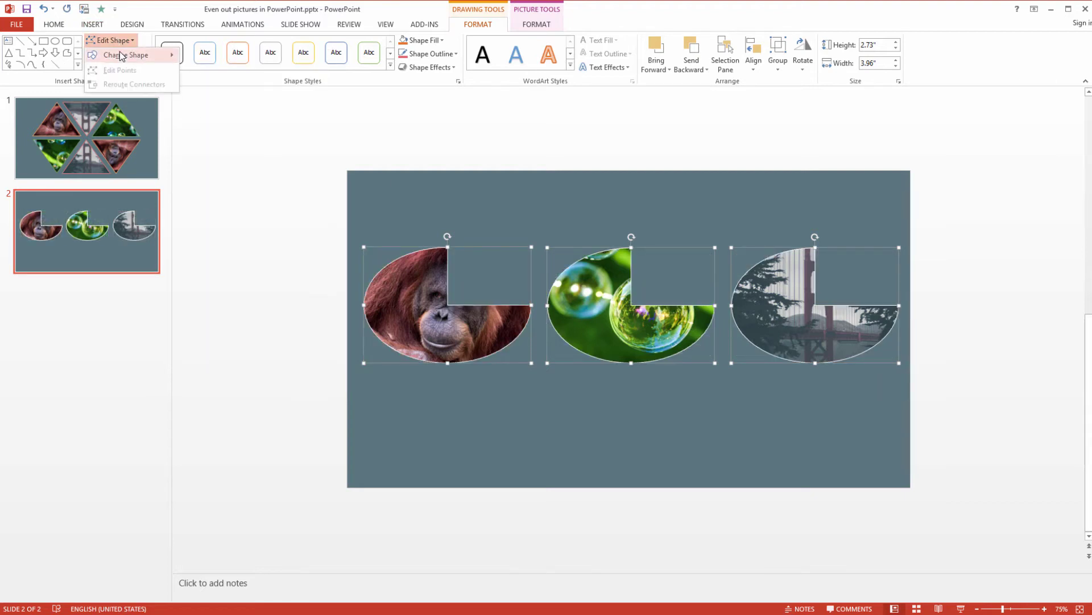
mouse_move(121, 56)
left_click(195, 95)
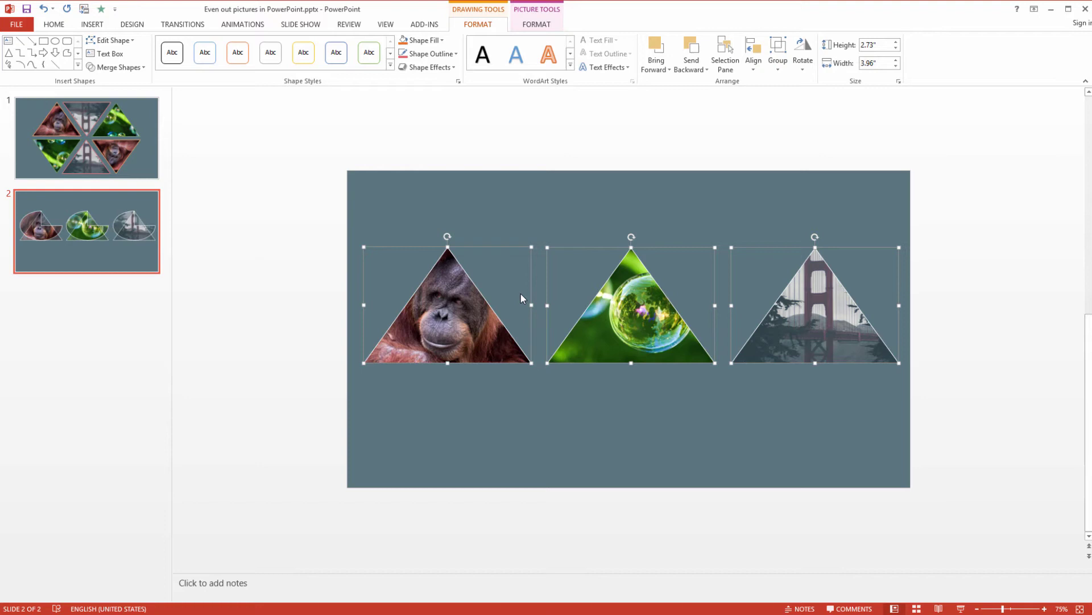
Step: Enlarge the three triangles together, checking slide 1's layout for reference
left_click_drag(532, 361, 608, 415)
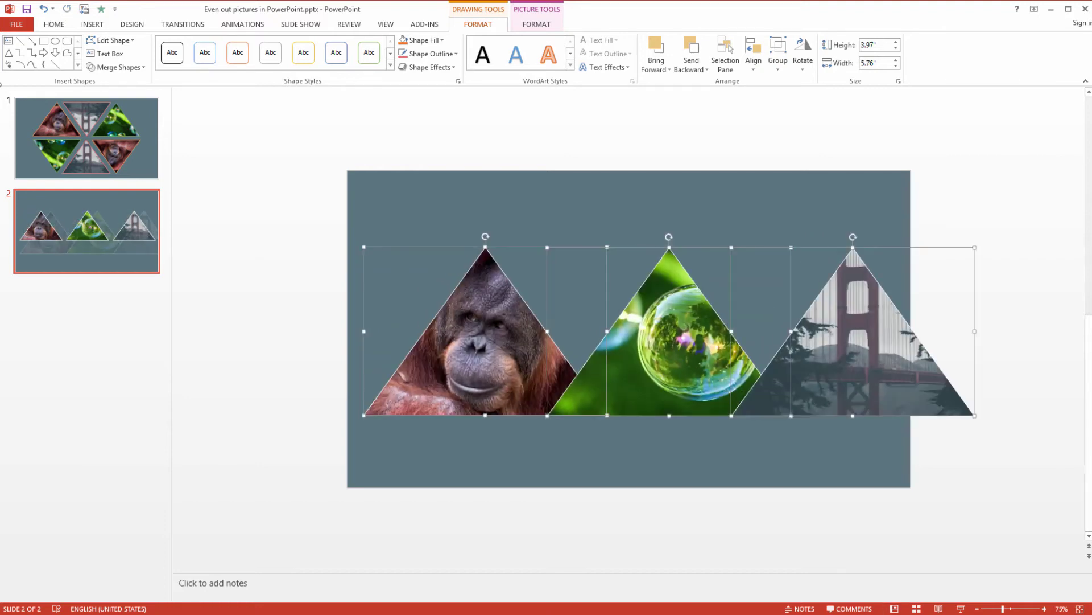
left_click(107, 124)
left_click(114, 200)
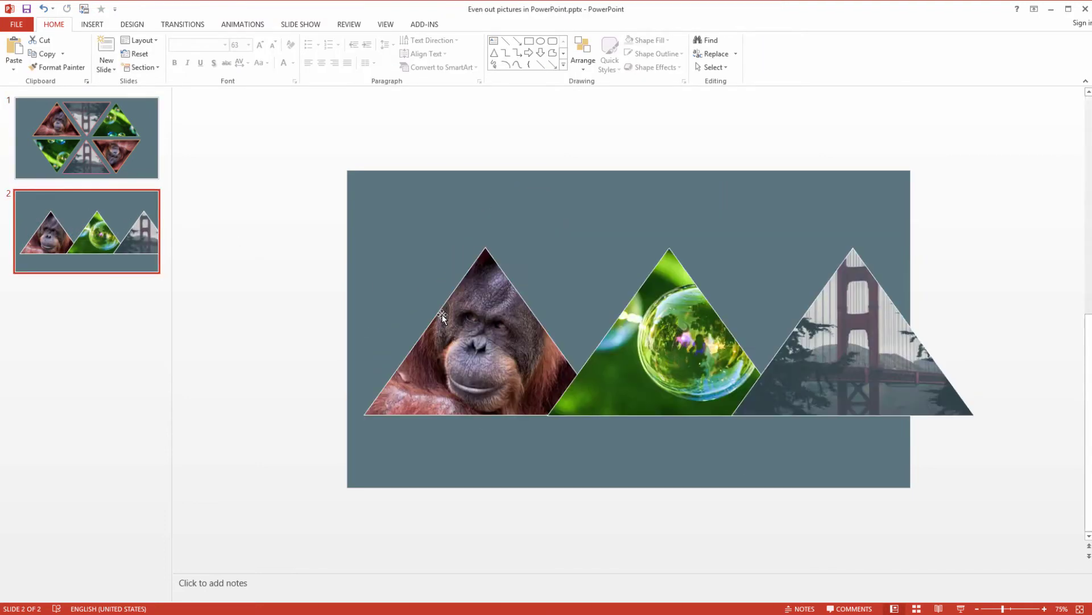
left_click_drag(322, 205, 991, 527)
Step: Undo the last move, then slide the bubble and bridge triangles left so all three overlap
key("ctrl+z")
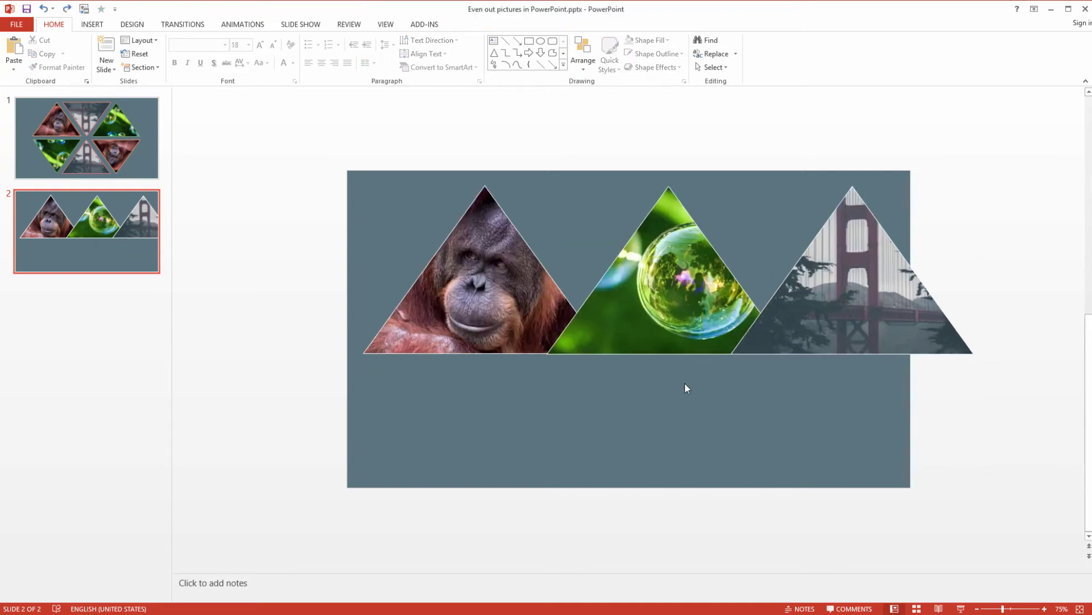
left_click(67, 101)
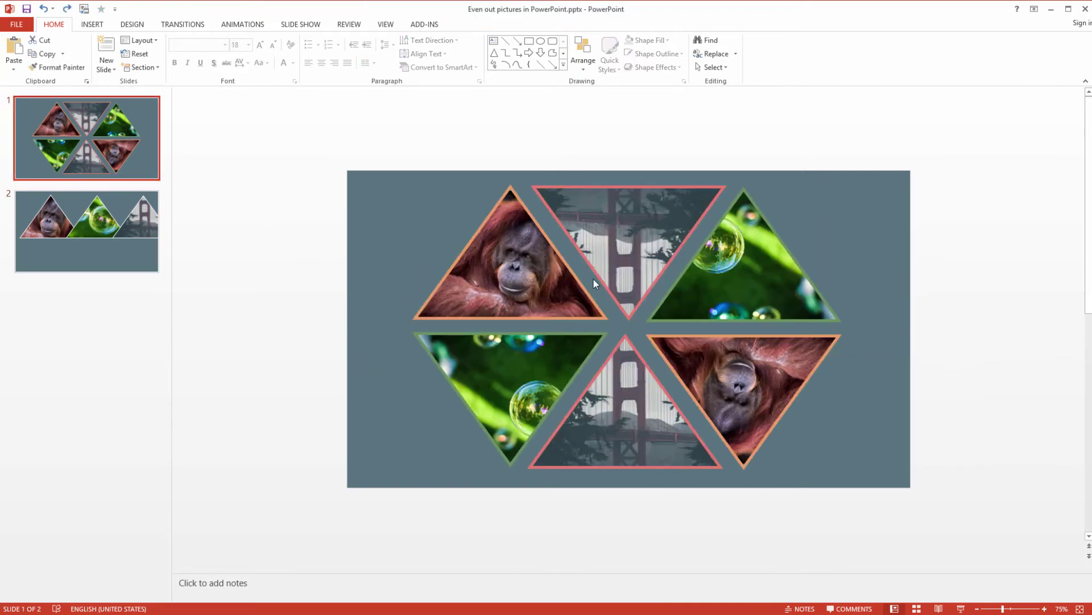
left_click(88, 229)
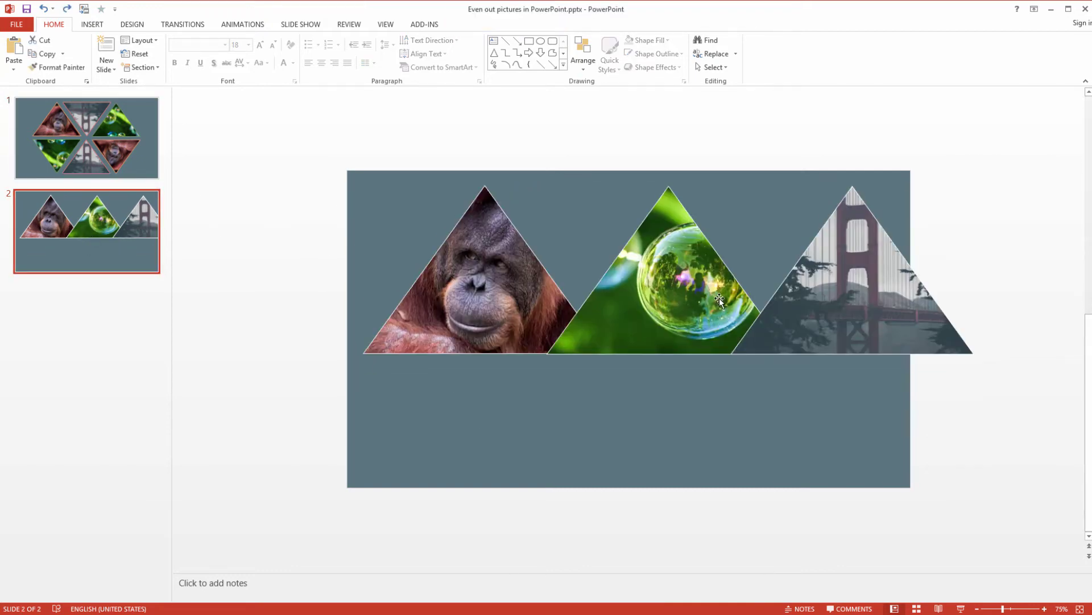
left_click_drag(718, 301, 664, 301)
left_click_drag(817, 318, 672, 319)
mouse_move(900, 128)
left_mouse_down()
mouse_move(217, 453)
mouse_move(292, 401)
left_mouse_up()
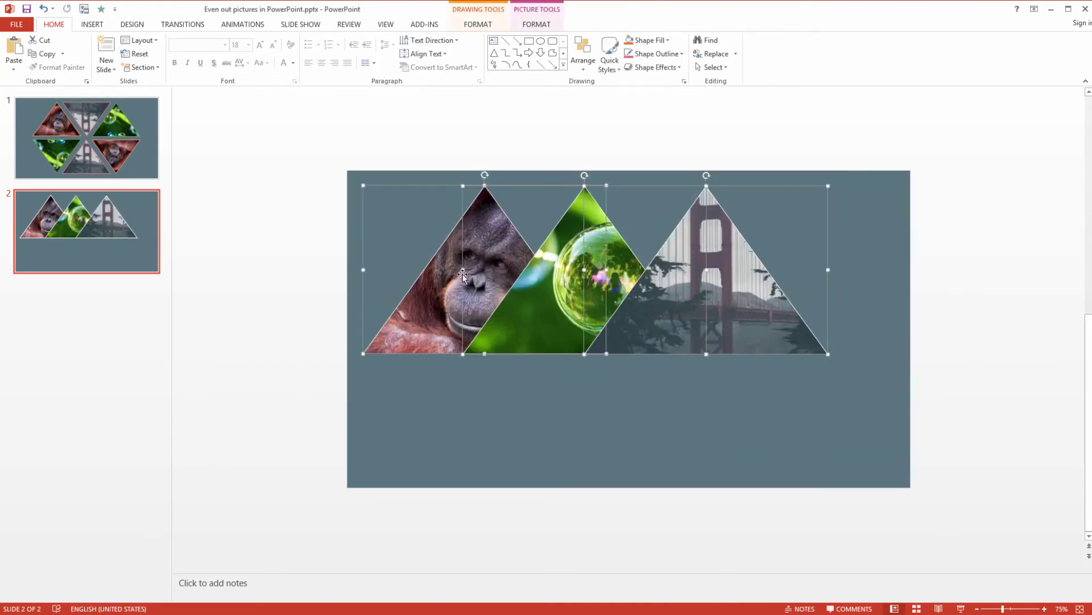
Step: Give the triangles a white 2¼ pt outline and move the row down toward the slide centre
left_click(478, 23)
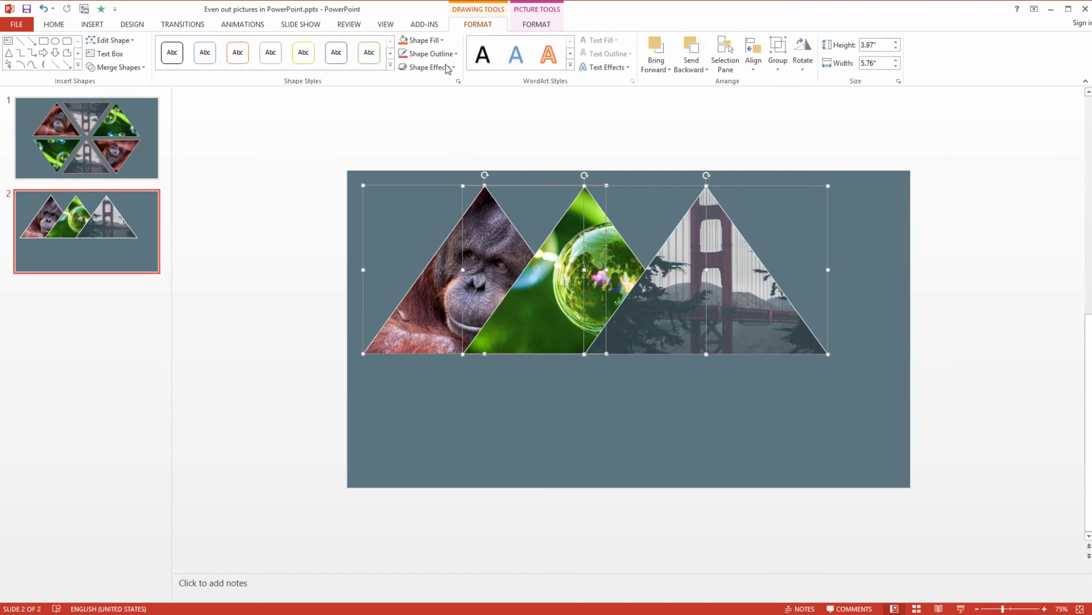
left_click(433, 53)
mouse_move(446, 228)
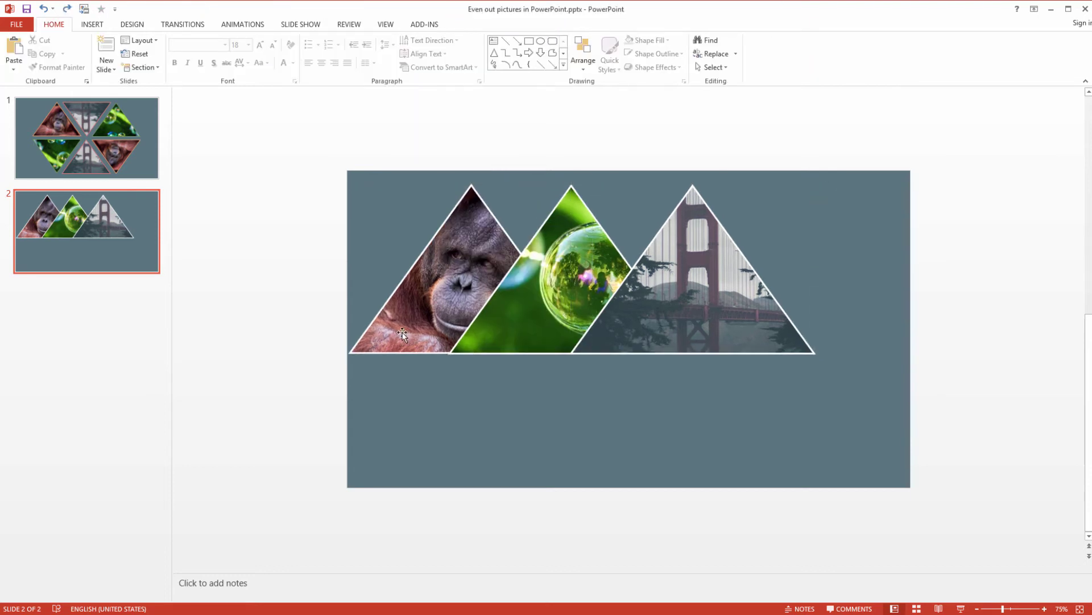
left_click_drag(280, 165, 1021, 502)
left_click(375, 458)
key("ctrl+a")
left_click_drag(655, 322, 688, 363)
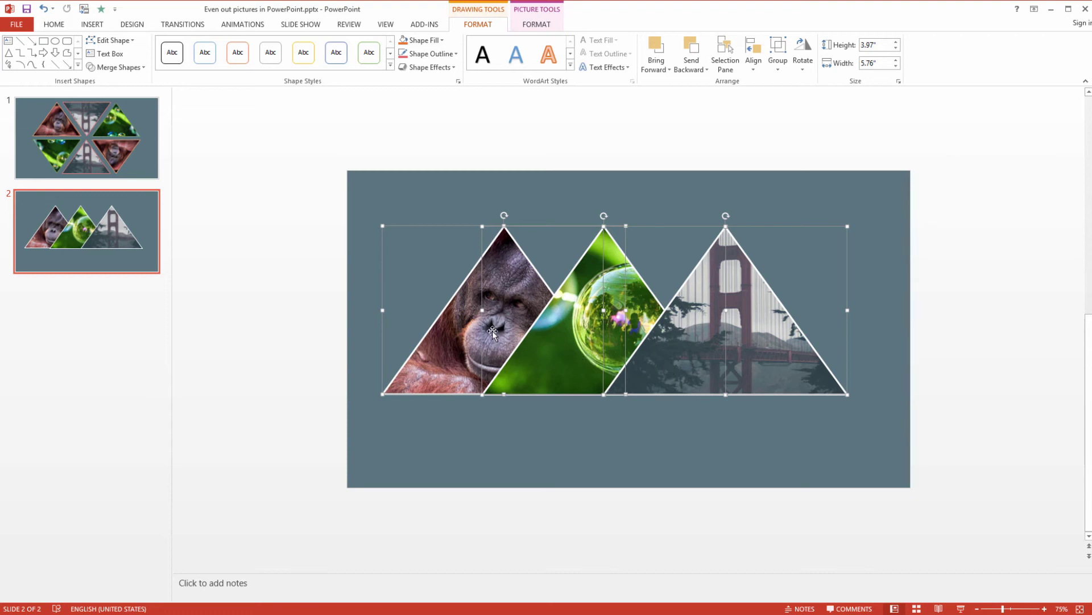
Step: Shift the outlined triangle row slightly up and right so it sits centred across the slide
left_click(538, 22)
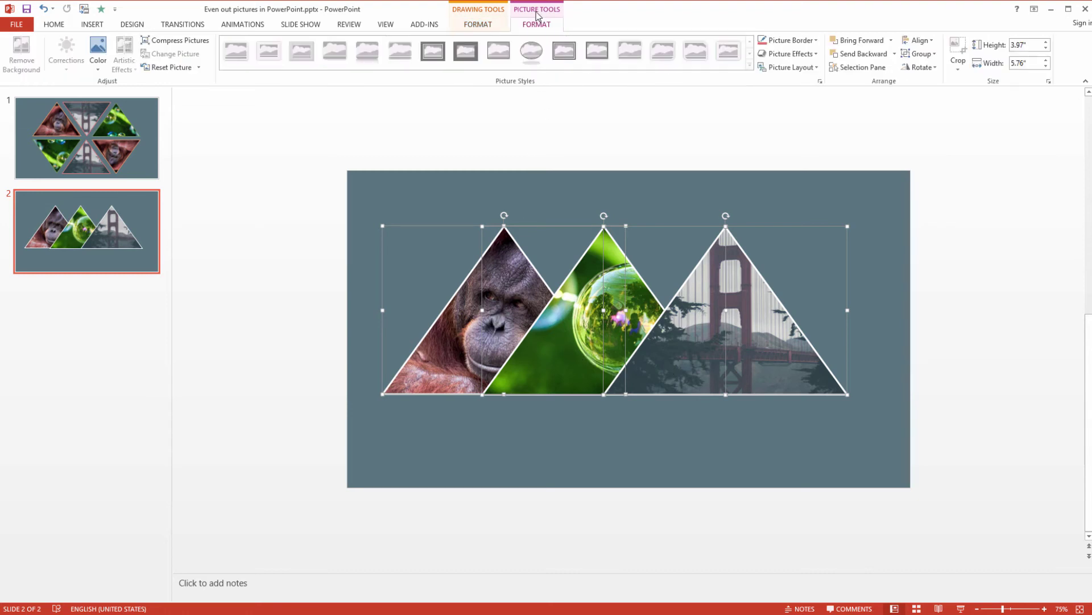
left_click(791, 67)
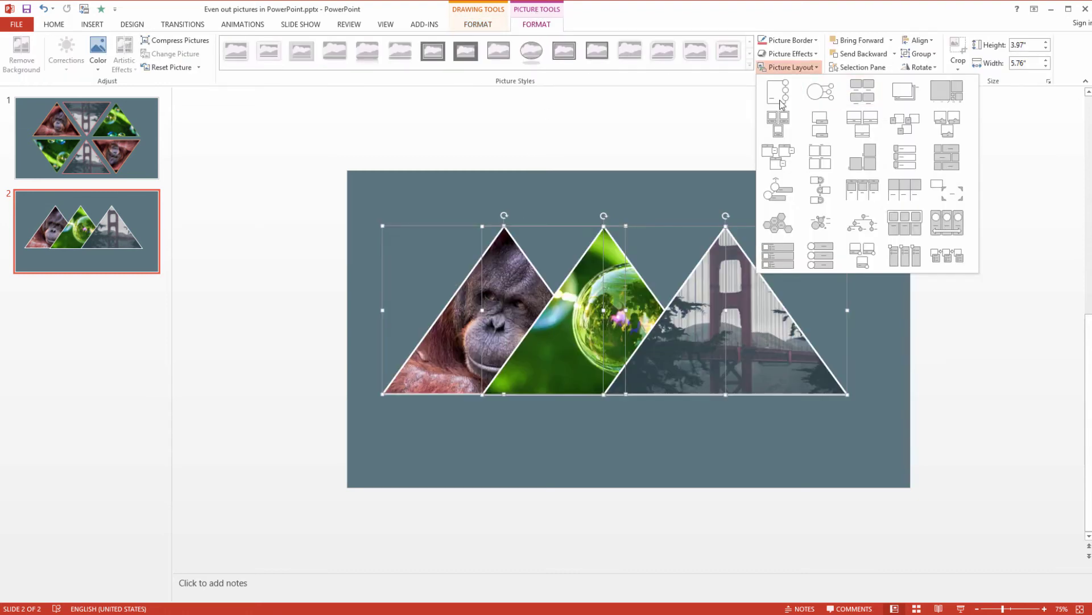
key("Escape")
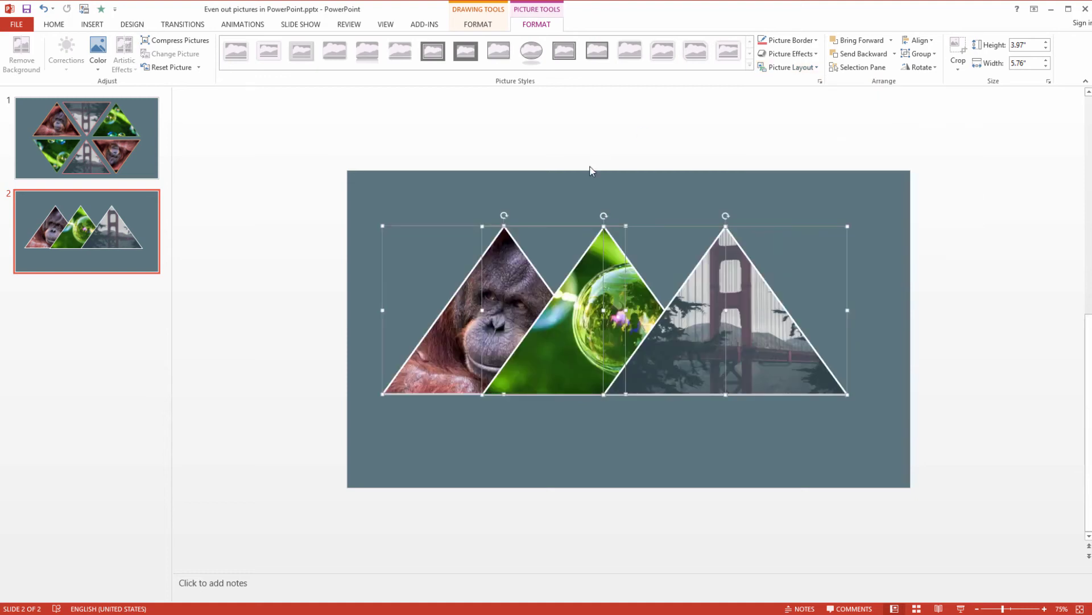
left_click_drag(606, 245, 626, 226)
left_click(415, 222)
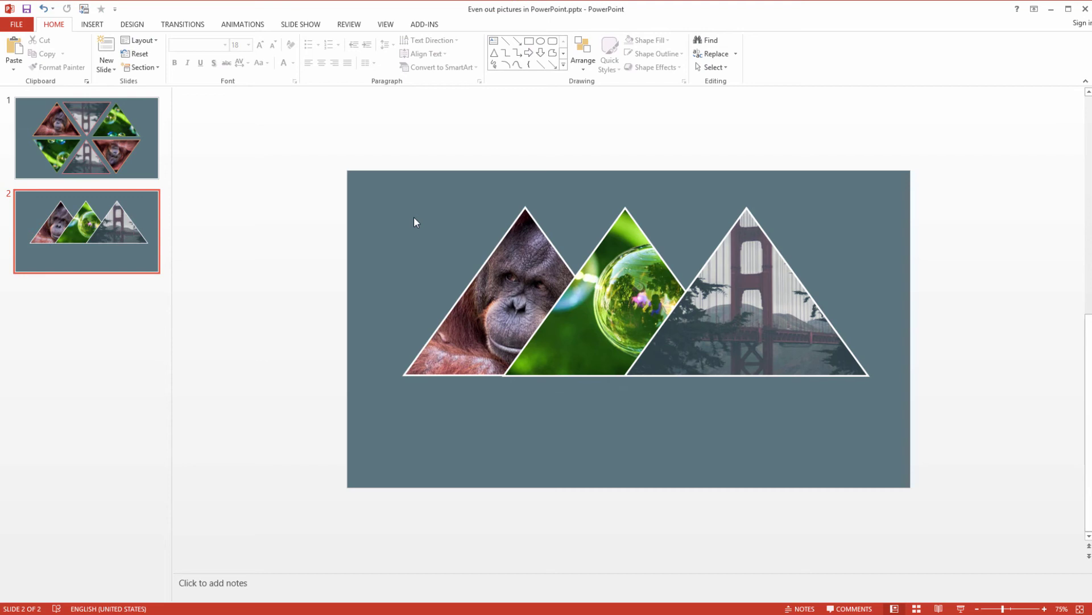
left_click_drag(393, 202, 923, 446)
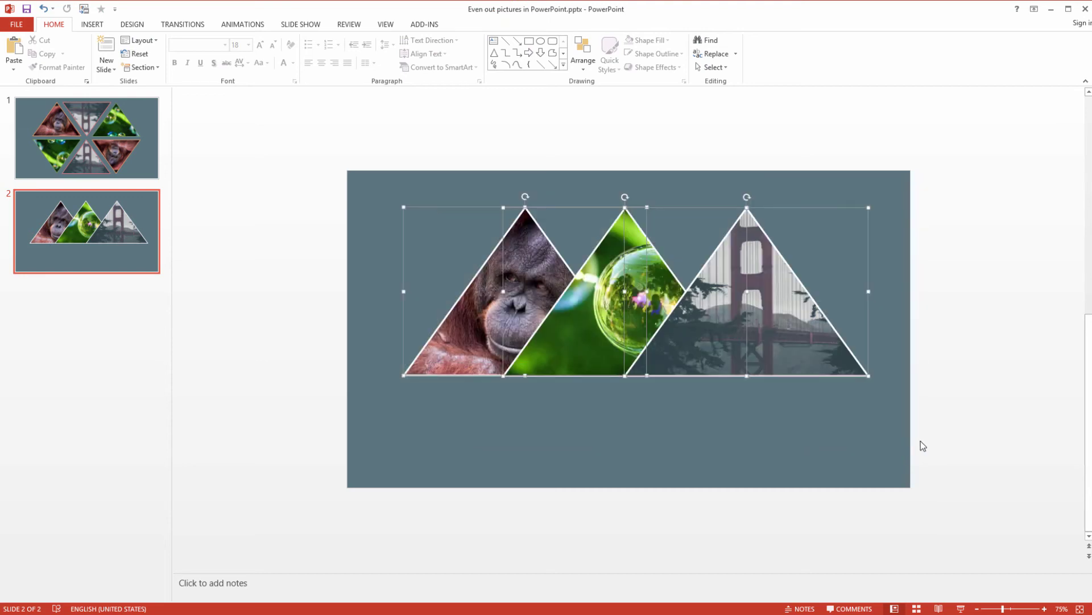
left_click(812, 409)
mouse_move(360, 181)
left_mouse_down()
mouse_move(896, 462)
mouse_move(825, 414)
left_mouse_up()
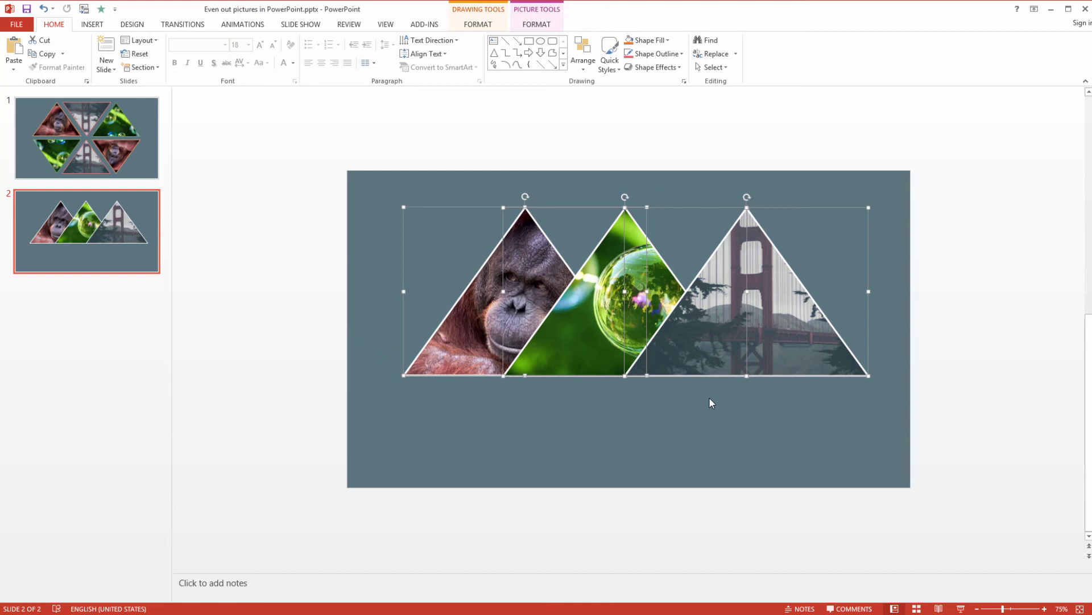
left_click(433, 513)
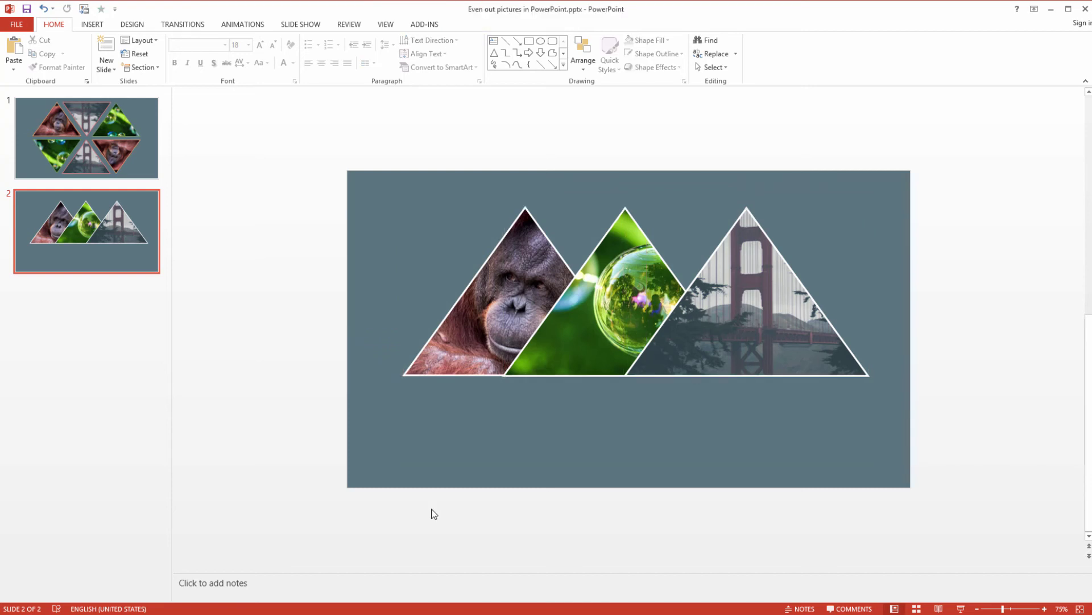